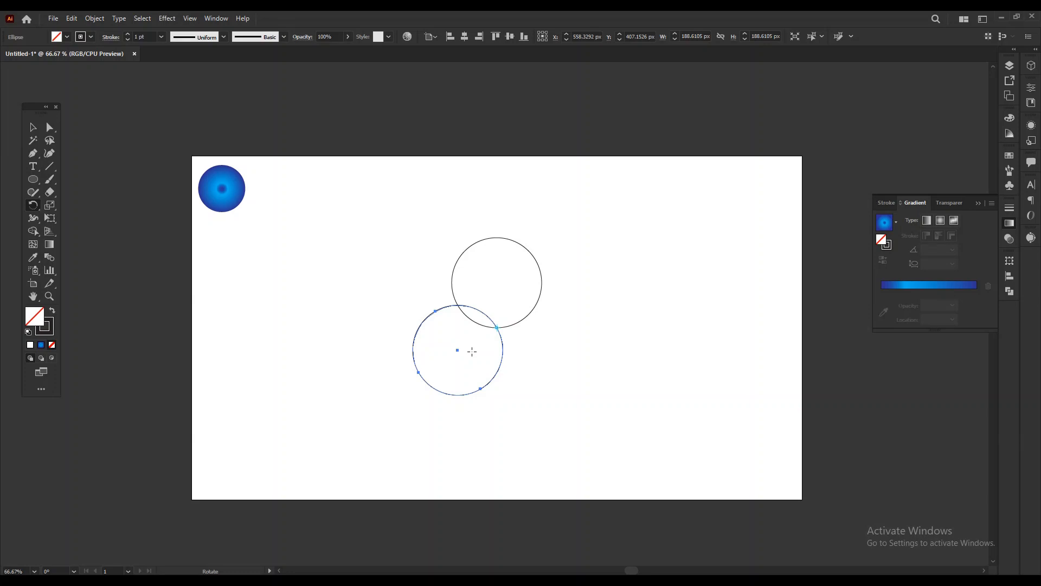
Repeat the last rotated copy to add the third circle of the three-circle arrangement
key("v")
key("ctrl+d")
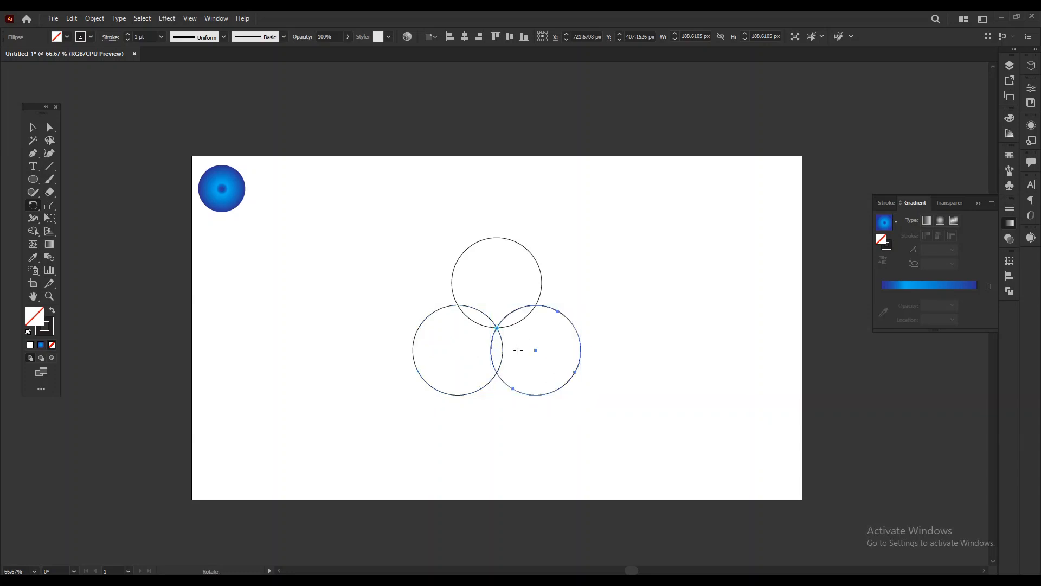
key("v")
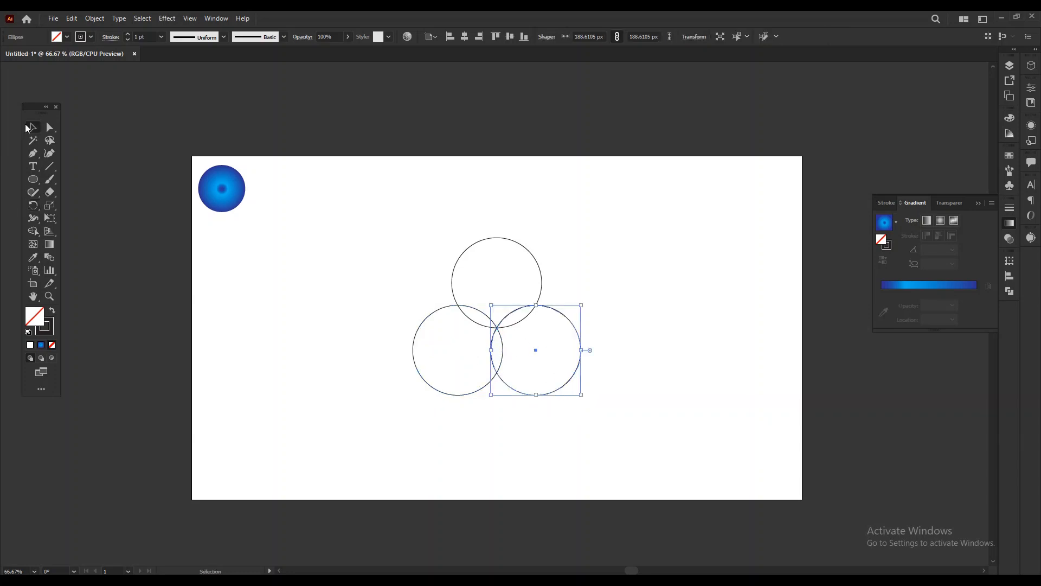
Copy the lower-left circle directly above itself, and add two copies rotated in 120° steps about the point where the original three circles meet
left_click_drag(418, 374, 418, 284)
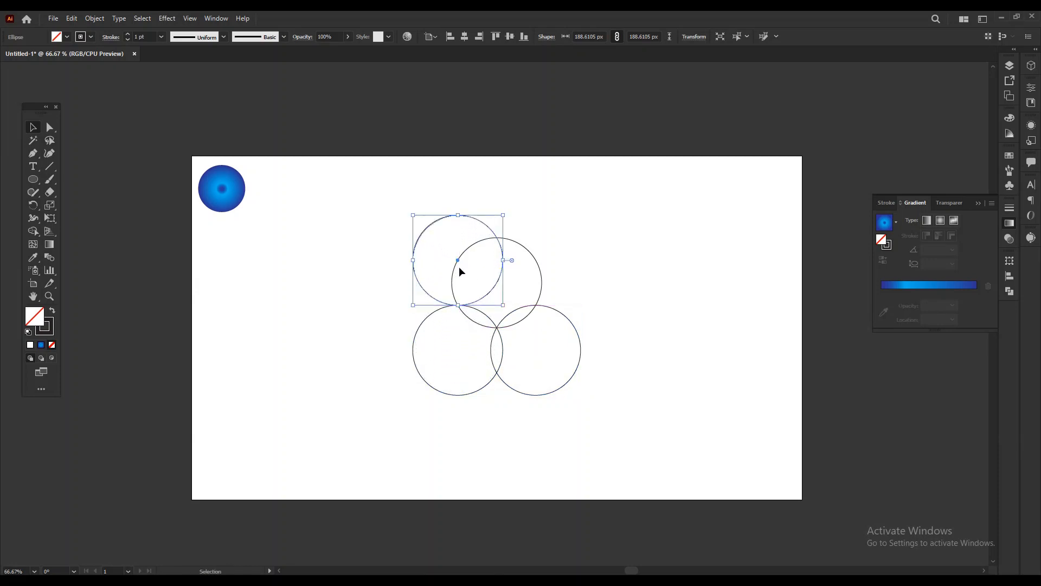
left_click(33, 205)
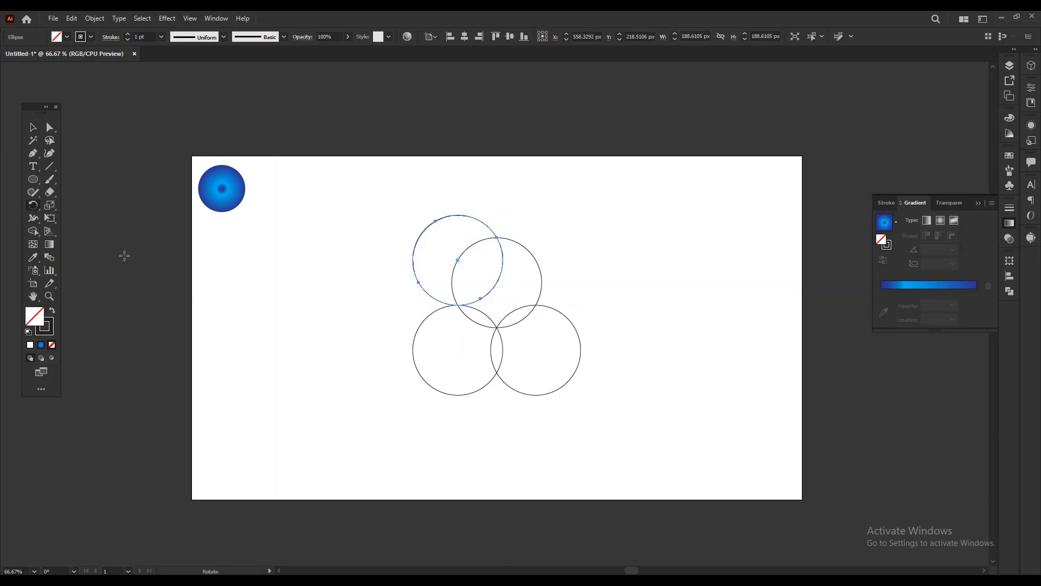
left_click(497, 327, "alt")
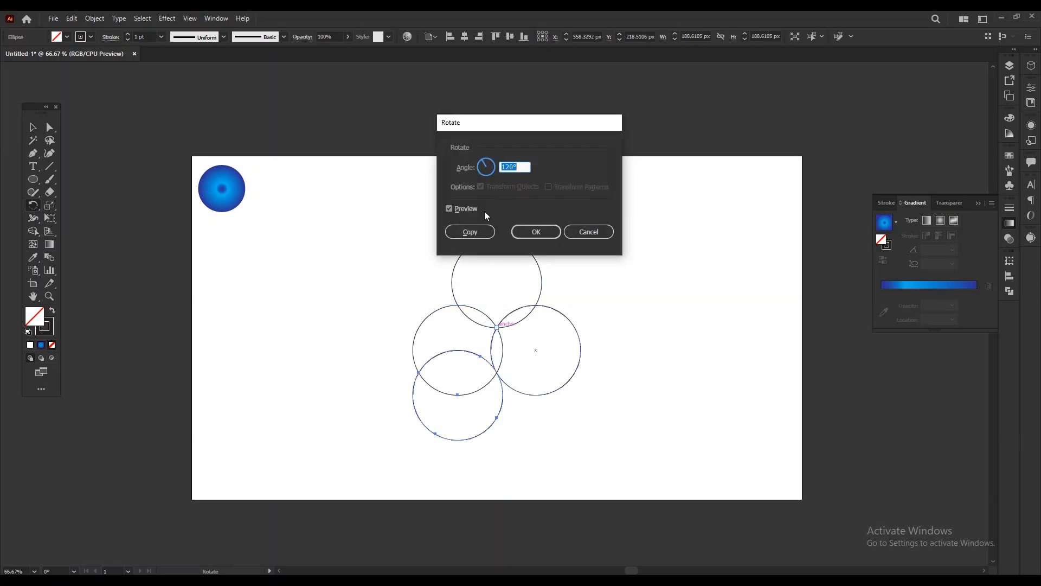
left_click(471, 232)
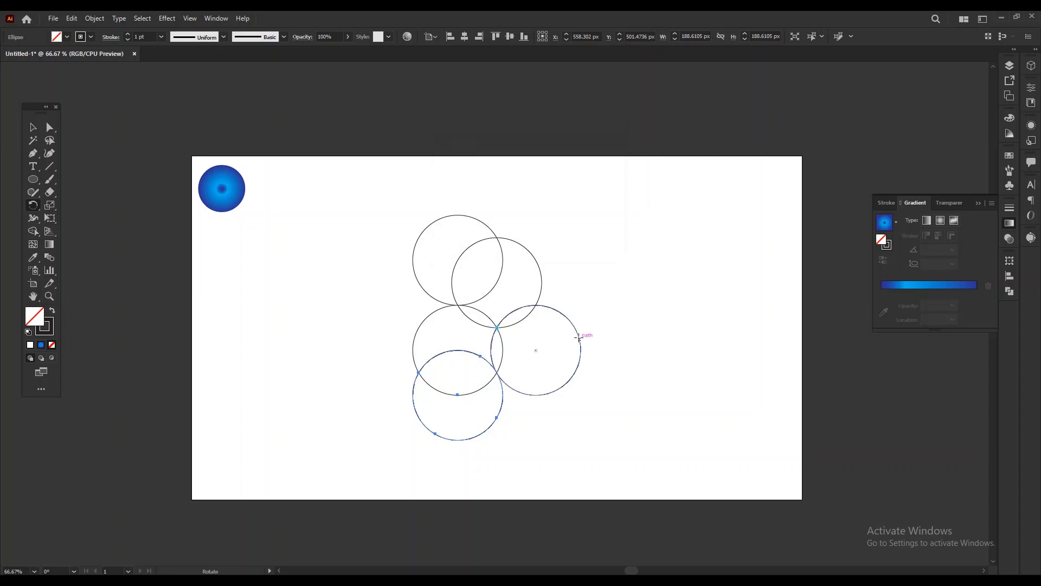
key("ctrl+d")
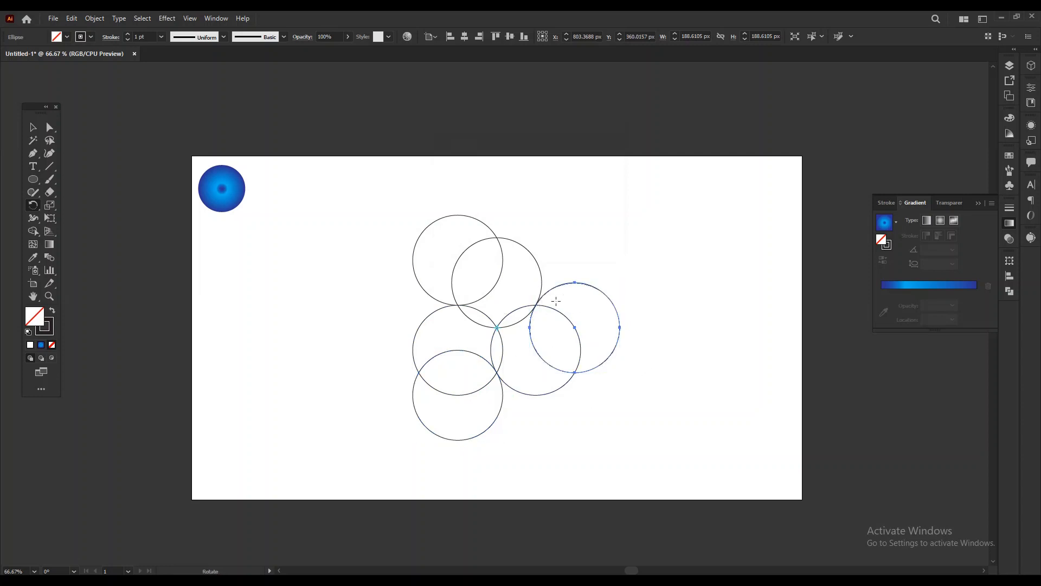
left_click(33, 127)
left_click(313, 300)
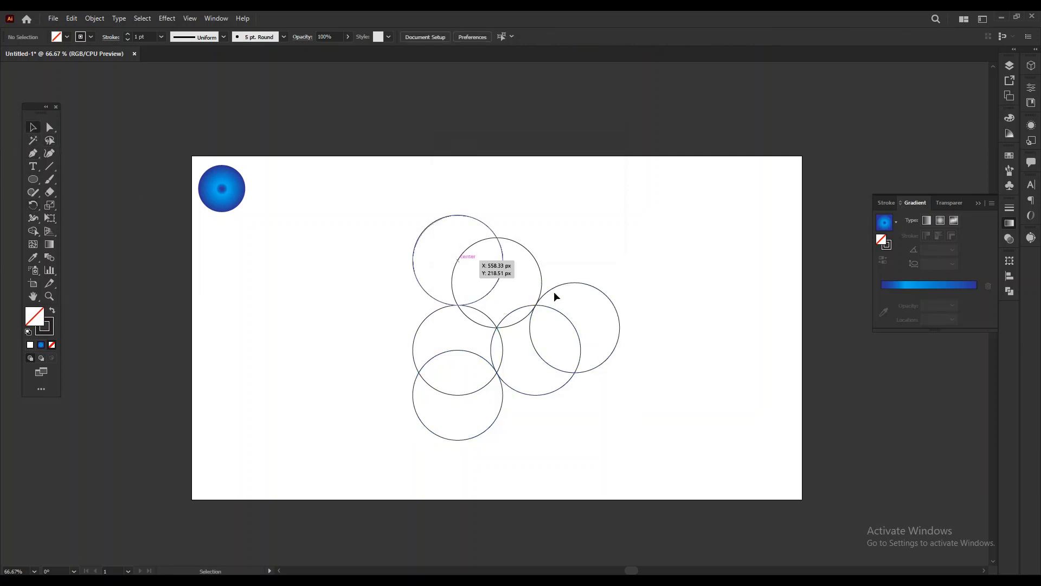
Use Shape Builder on all six circles to merge one three-armed shape and remove the outer pieces, keeping the leaf between the two upper circles
left_click_drag(378, 211, 696, 458)
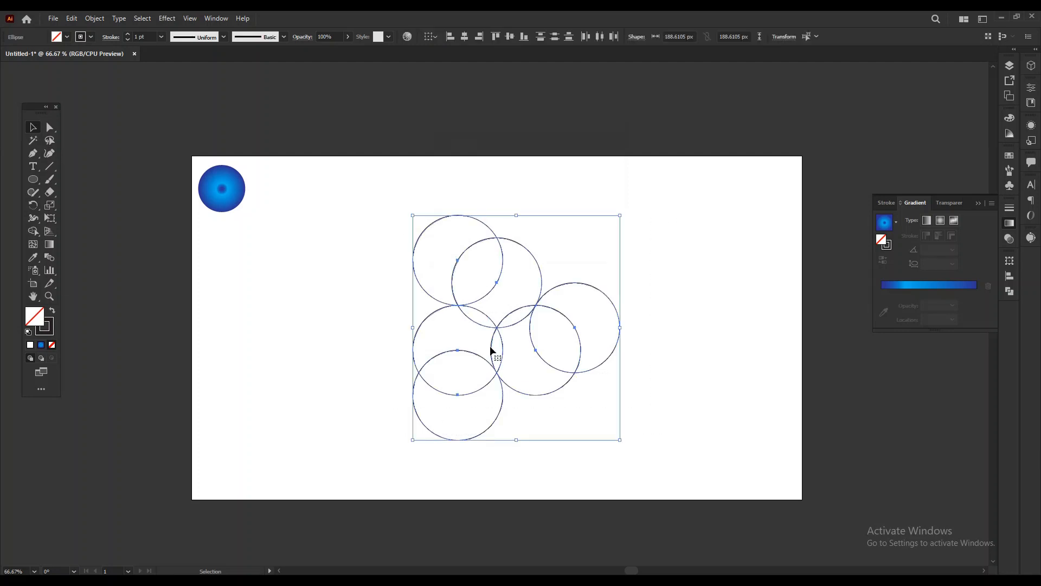
left_click(33, 231)
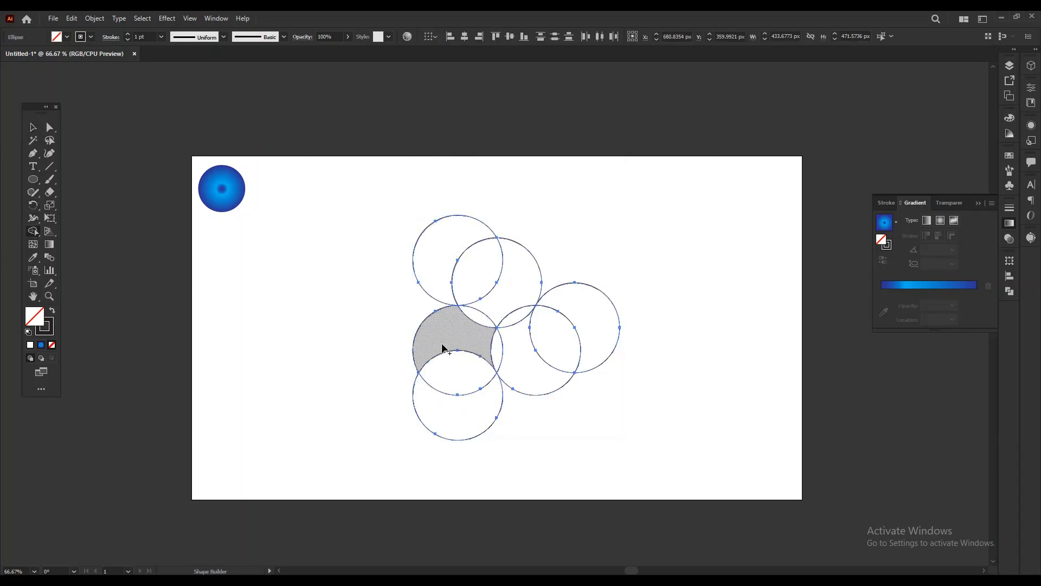
mouse_move(524, 266)
left_mouse_down()
mouse_move(506, 330)
mouse_move(482, 325)
mouse_move(484, 316)
mouse_move(499, 337)
left_mouse_up()
left_click_drag(565, 334, 679, 304)
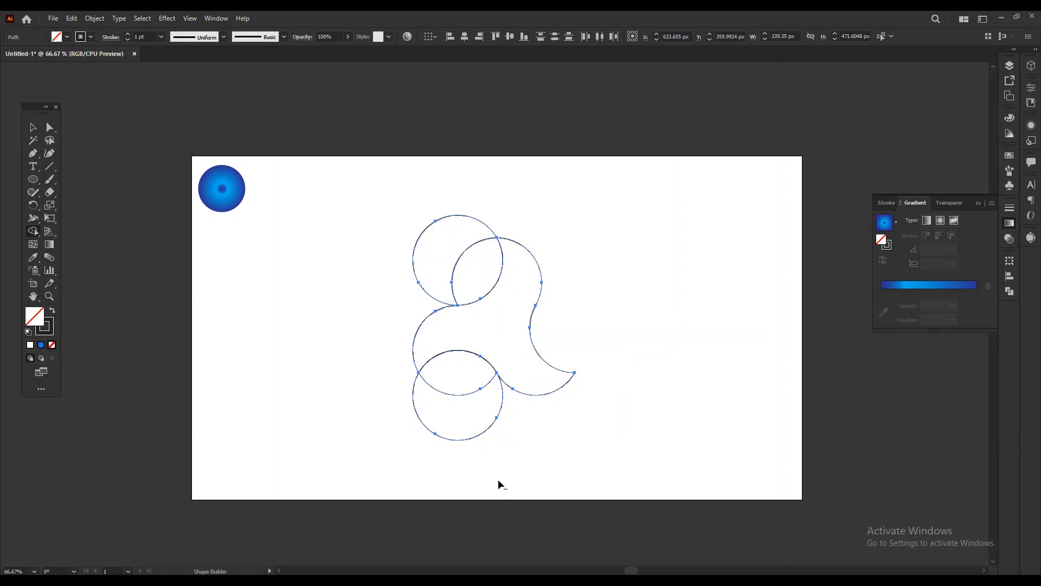
mouse_move(497, 474)
left_mouse_down()
mouse_move(463, 380)
mouse_move(439, 391)
left_mouse_up()
mouse_move(372, 268)
left_mouse_down()
mouse_move(421, 235)
mouse_move(467, 228)
left_mouse_up()
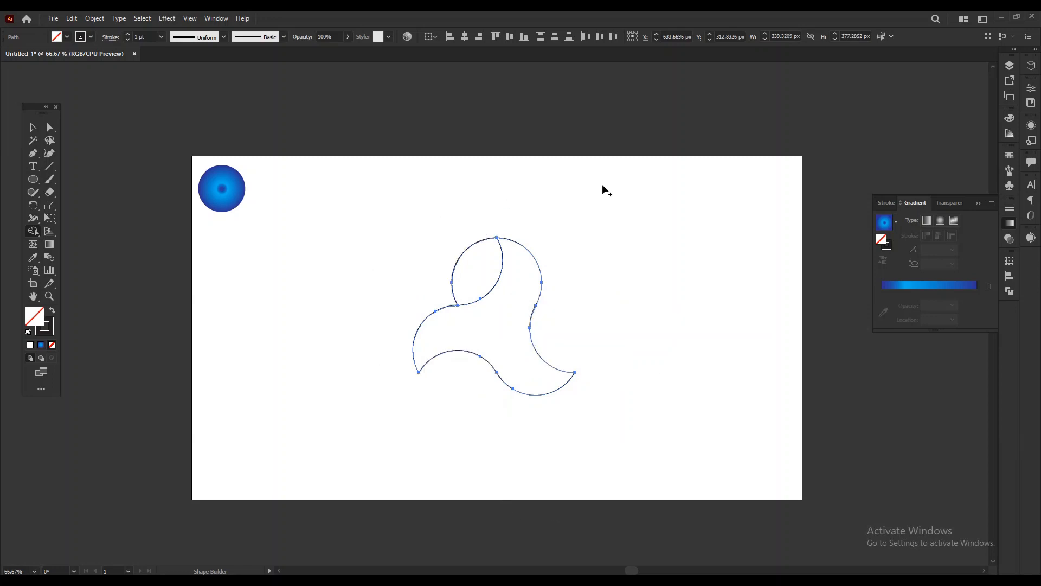
left_click(33, 127)
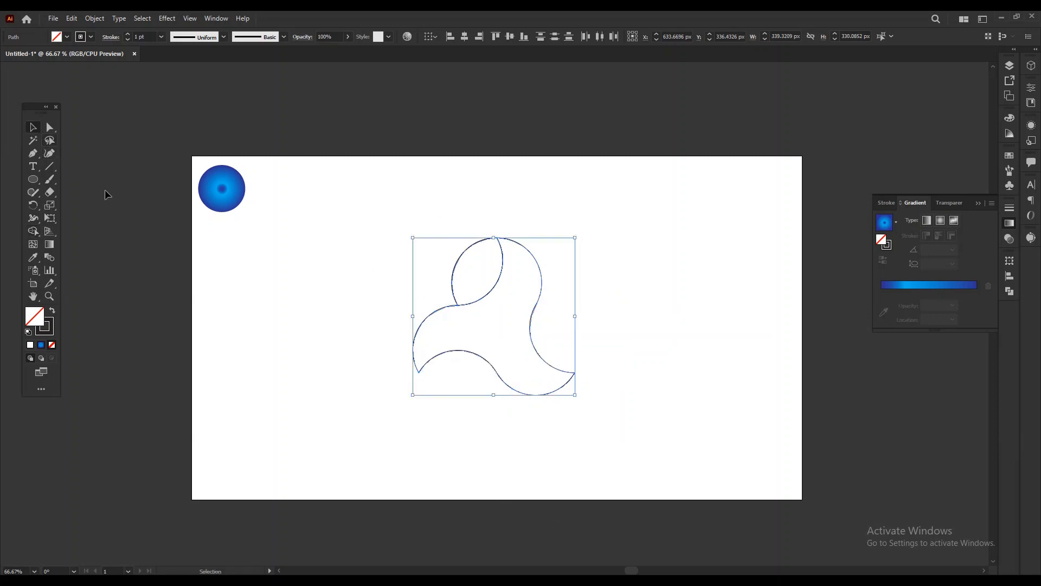
left_click(105, 191)
Swap fill and stroke on the three-armed shape and the leaf so both are solid black without an outline
key("space")
left_click_drag(596, 279, 571, 286)
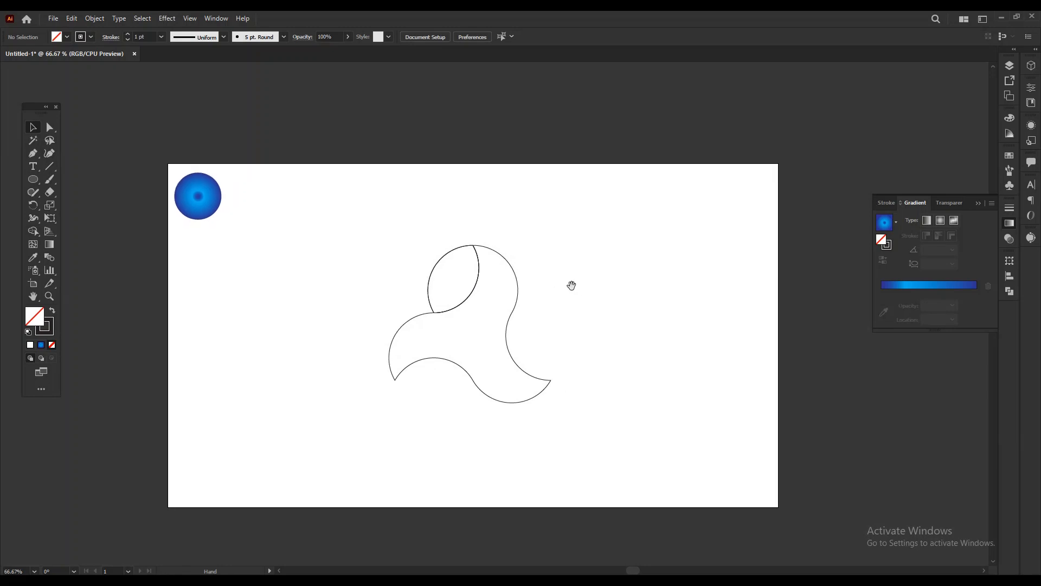
left_click(516, 366)
left_click_drag(328, 205, 634, 450)
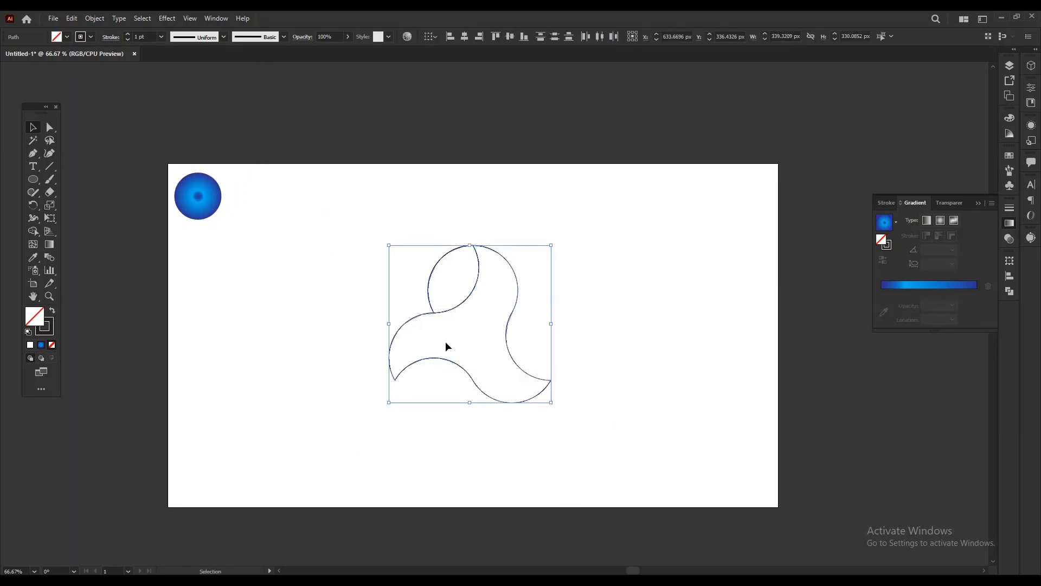
left_click(53, 313)
left_click(372, 418)
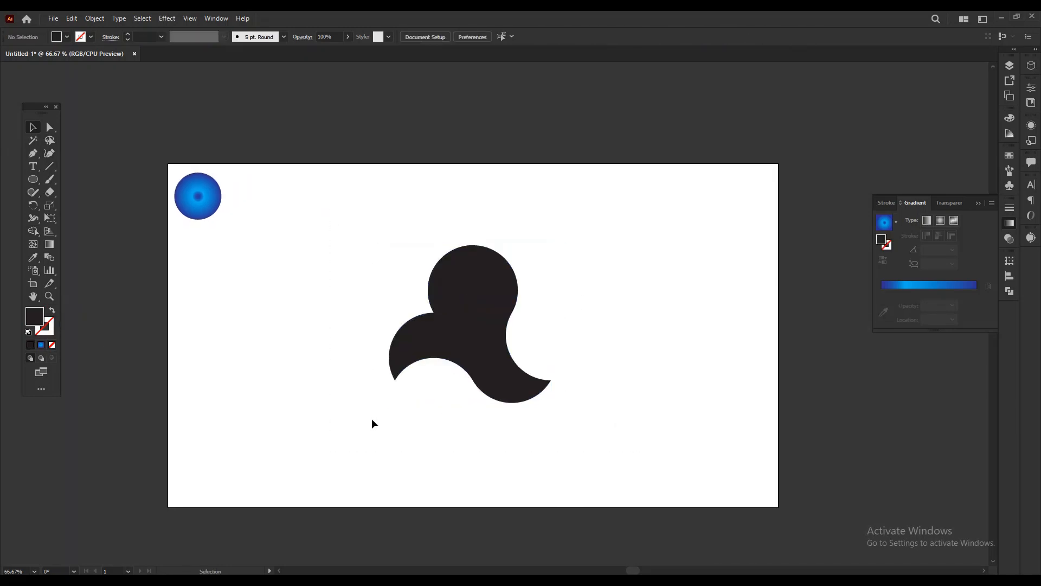
Apply the sample circle's blue radial gradient to the three-armed shape
left_click(442, 345)
left_click(33, 258)
left_click(203, 189)
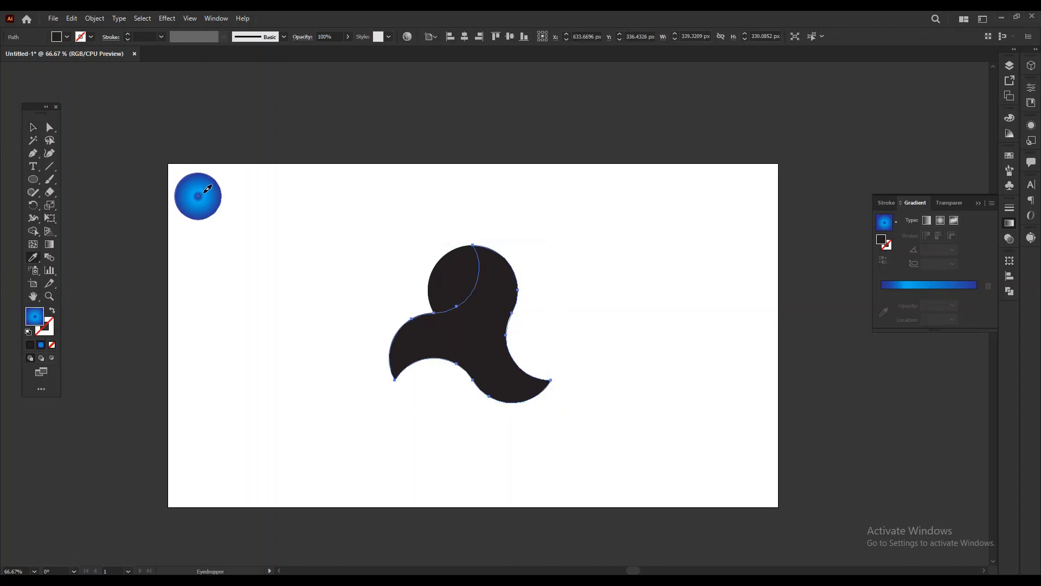
Move the three-armed shape's radial gradient slightly down so its centre sits in the middle of the arms, undoing the collapsed gradient
left_click(49, 247)
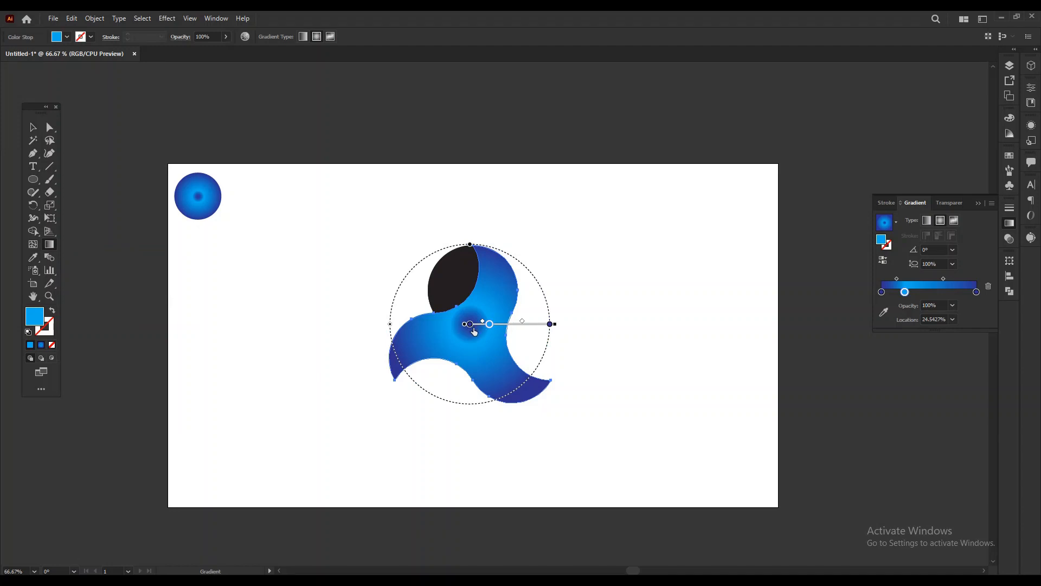
left_click_drag(467, 331, 469, 338)
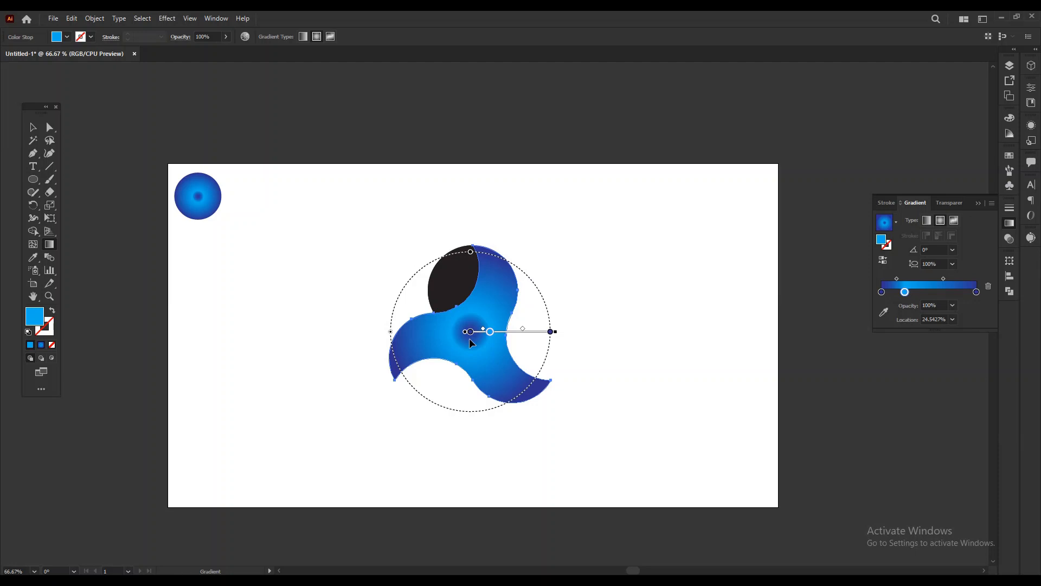
left_click_drag(470, 338, 472, 342)
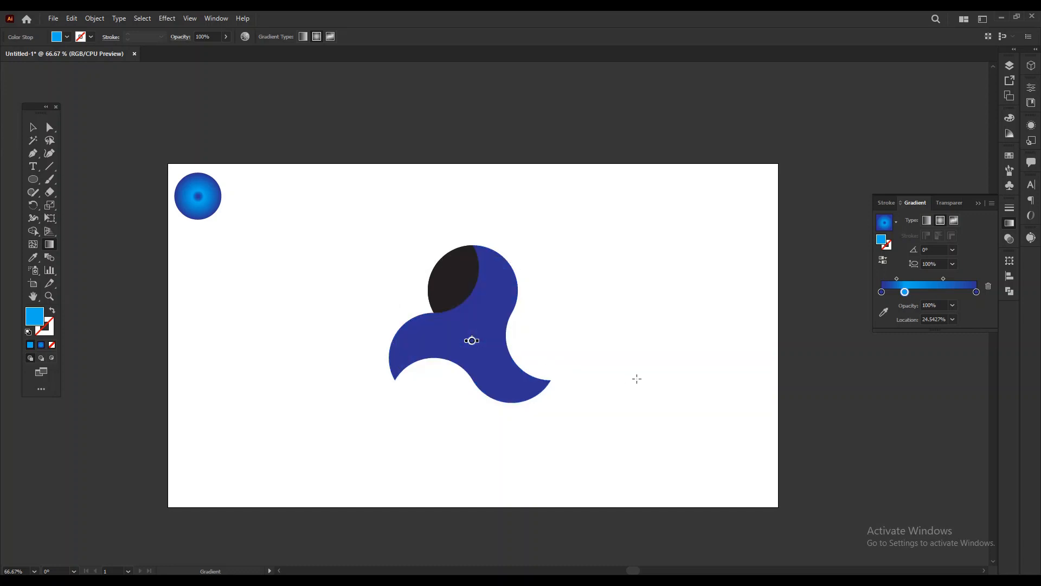
key("ctrl+z")
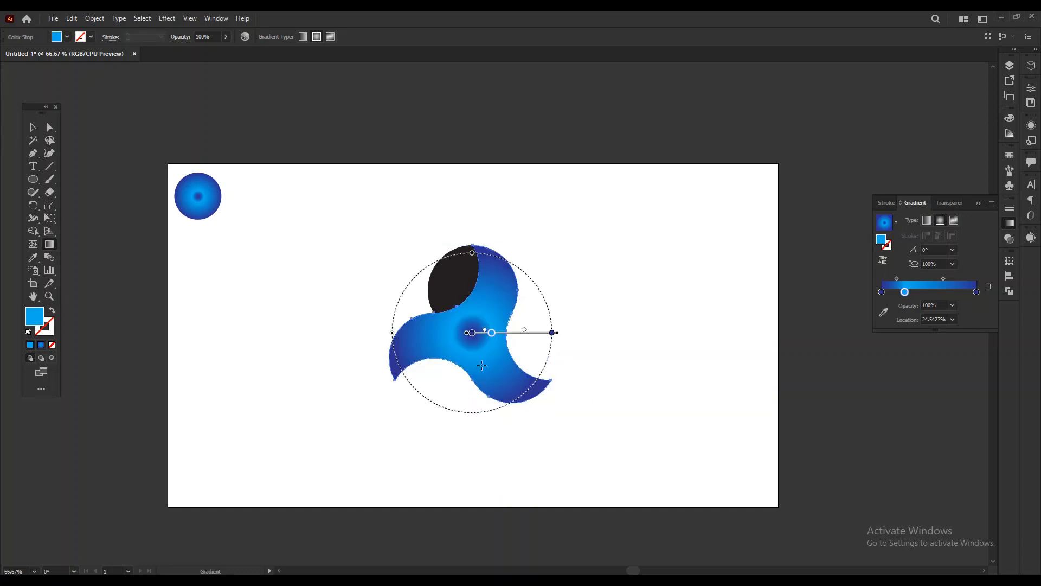
left_click(33, 127)
left_click(179, 284)
Apply the sample circle's blue radial gradient to the black leaf shape
left_click(445, 286)
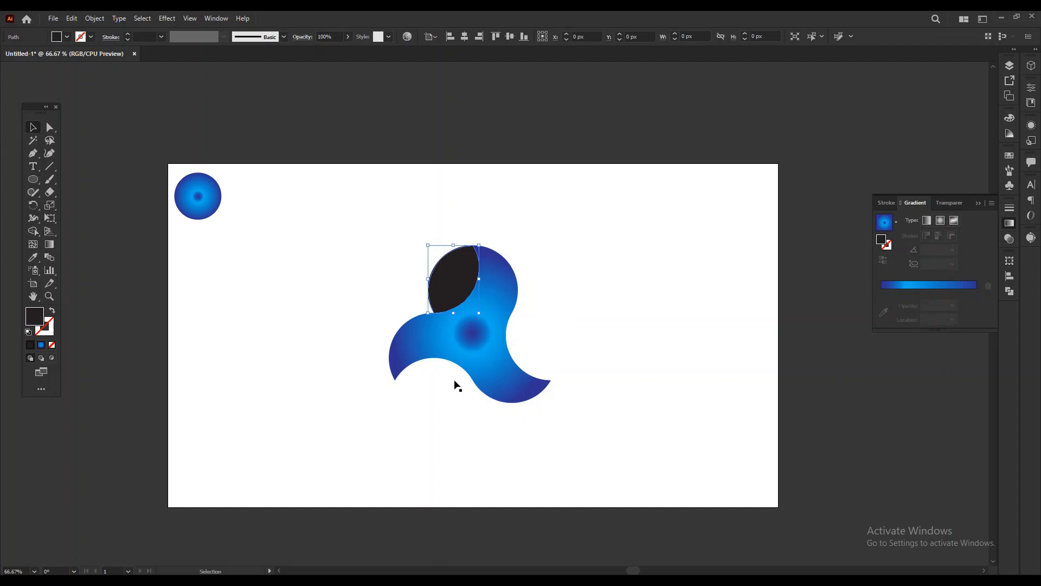
left_click(33, 257)
left_click(197, 198)
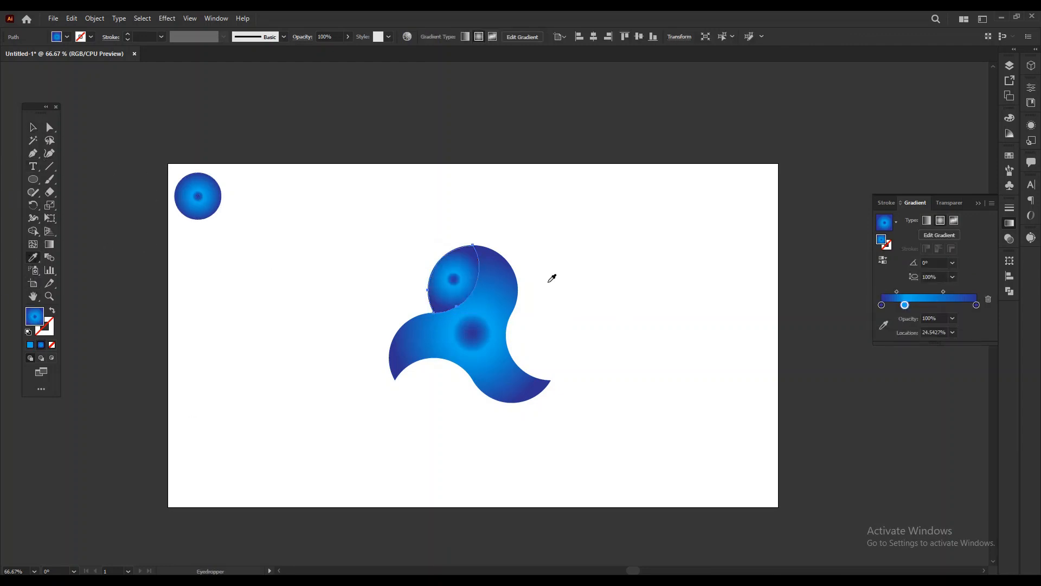
Redraw the leaf's radial gradient from its upper-left edge towards its lower-right edge, at about -32°
left_click(50, 245)
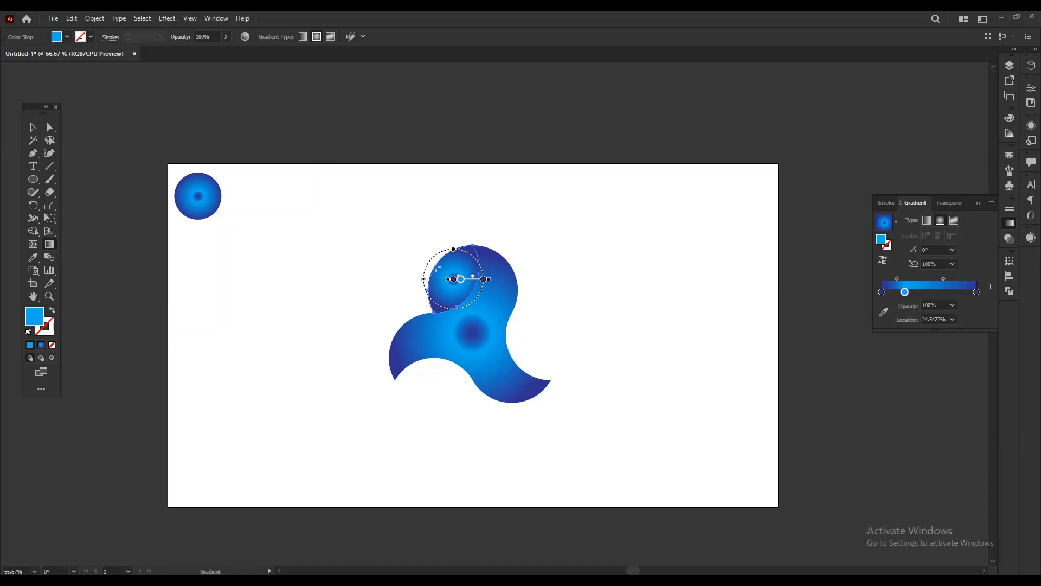
left_click_drag(435, 266, 474, 293)
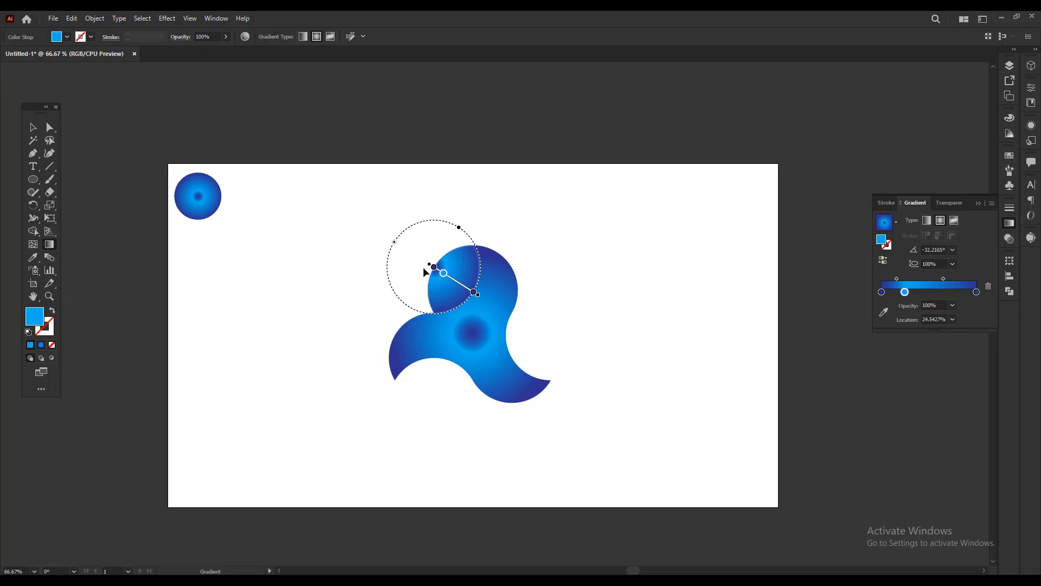
left_click_drag(424, 267, 424, 268)
Delete the dark blue starting stop from the leaf's gradient and move the light blue stop to 0%
left_click(884, 291)
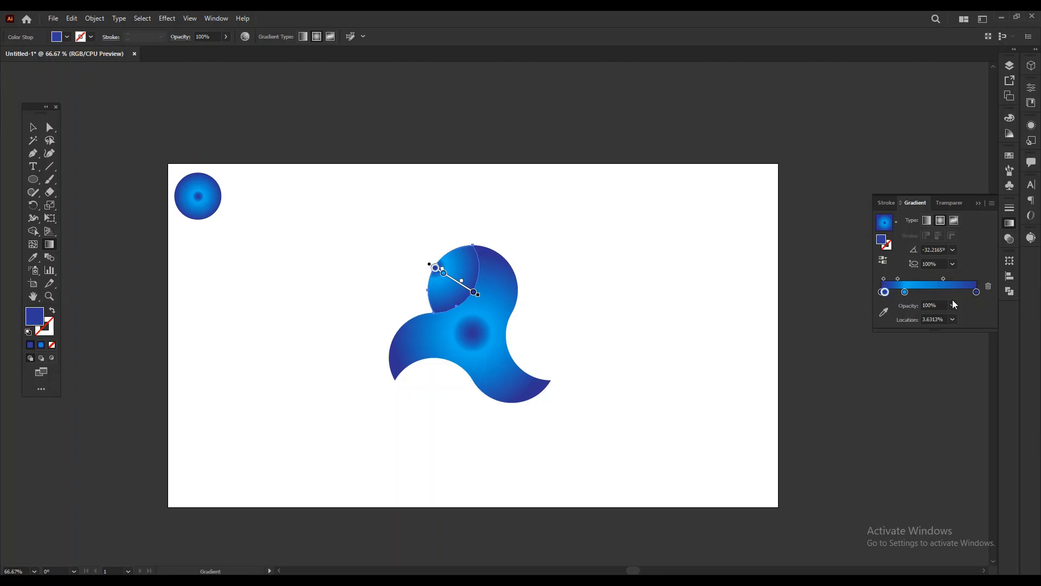
key("Delete")
left_click(883, 293)
left_click(991, 287)
left_click_drag(906, 292, 880, 293)
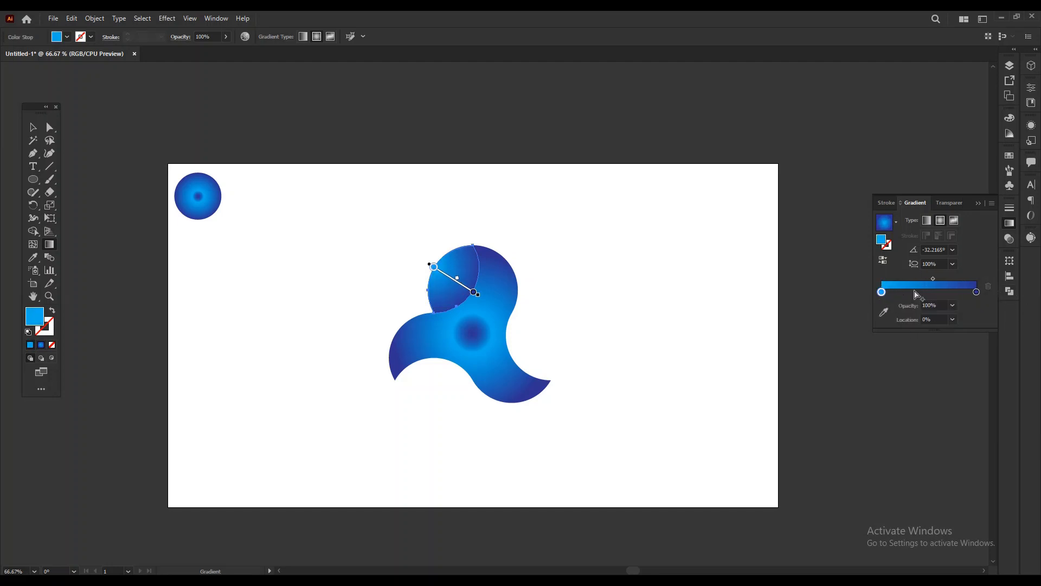
Set the location of the leaf gradient's midpoint to 87%
left_click(934, 279)
left_click(953, 319)
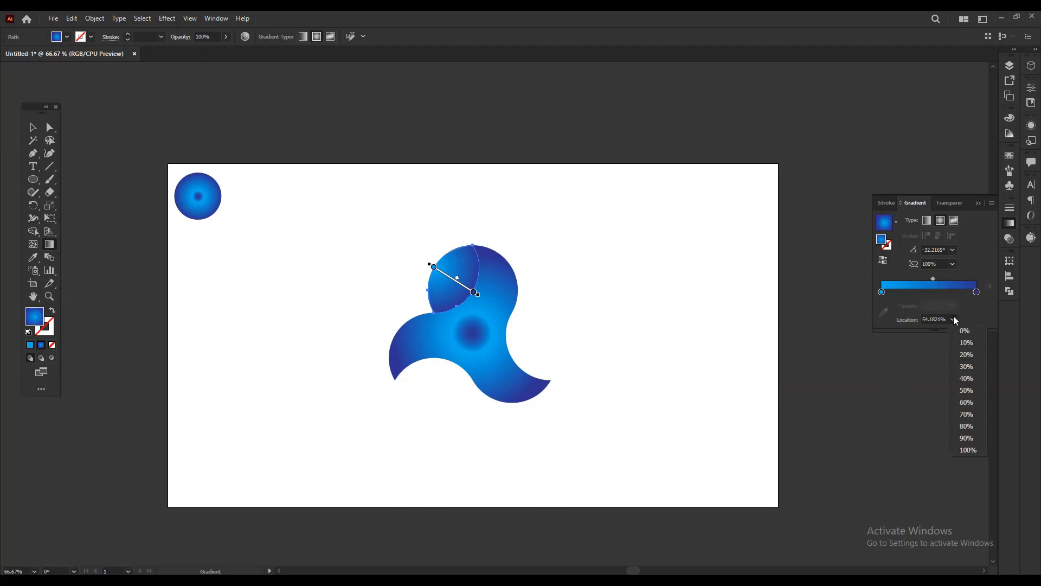
left_click(969, 442)
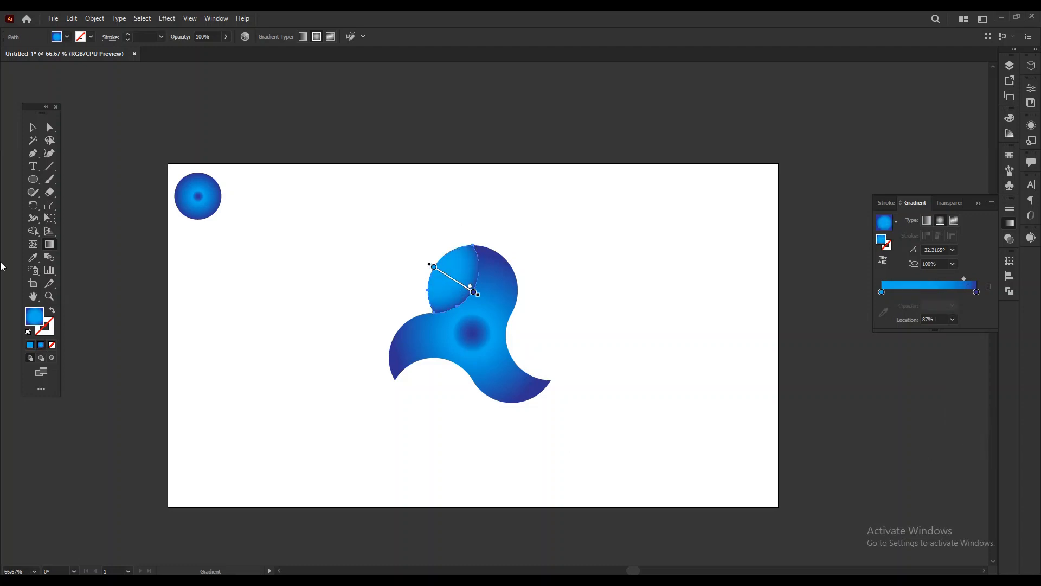
left_click(32, 127)
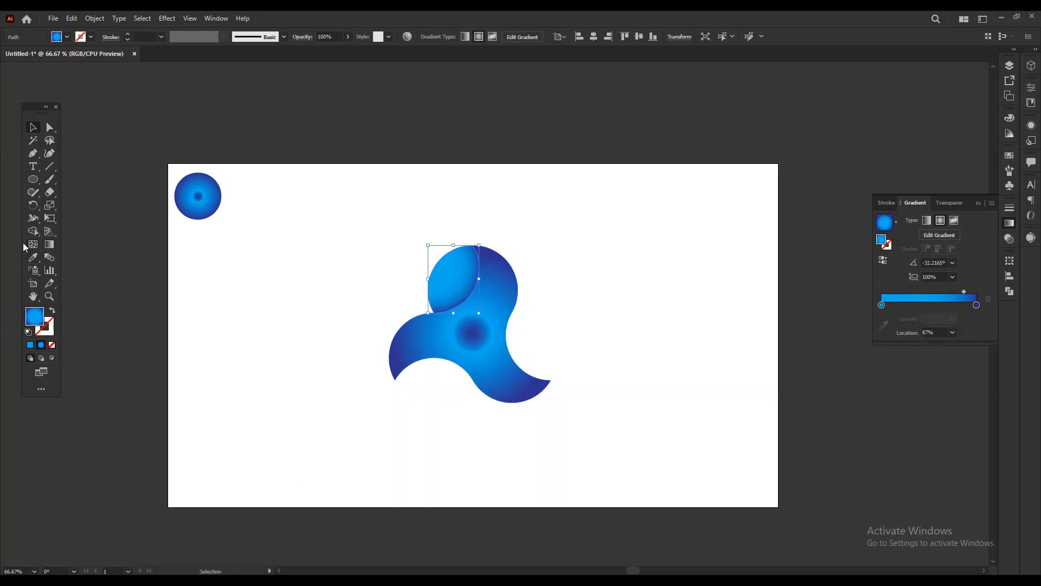
left_click(33, 205)
left_click(472, 333, "alt")
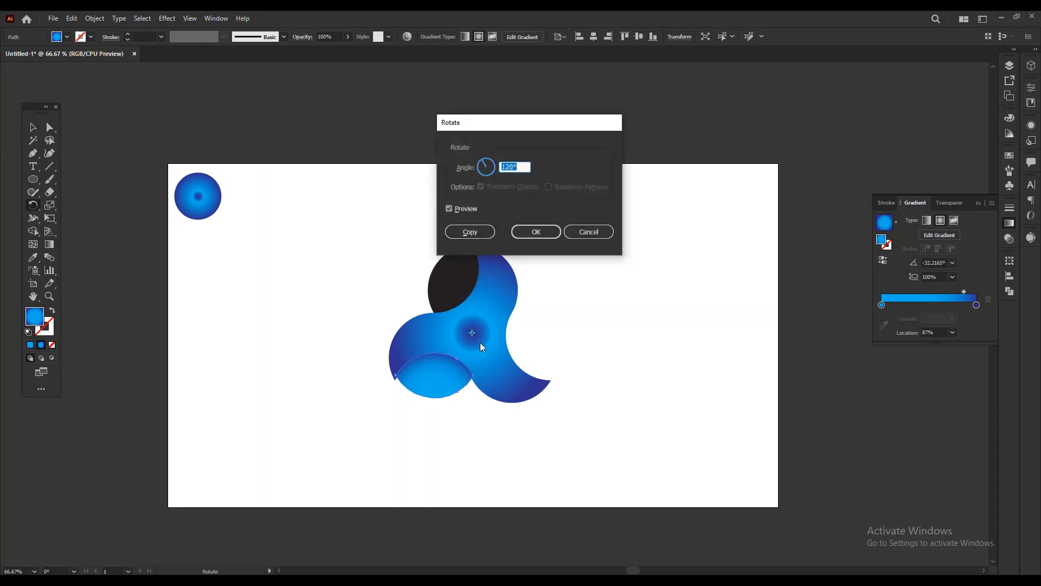
left_click(573, 235)
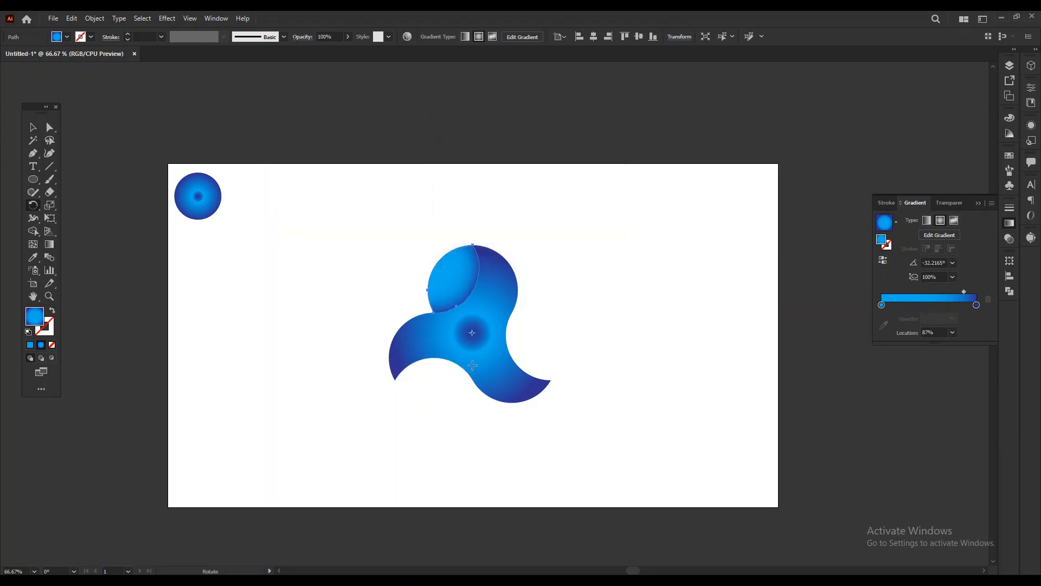
left_click(33, 127)
left_click(514, 350)
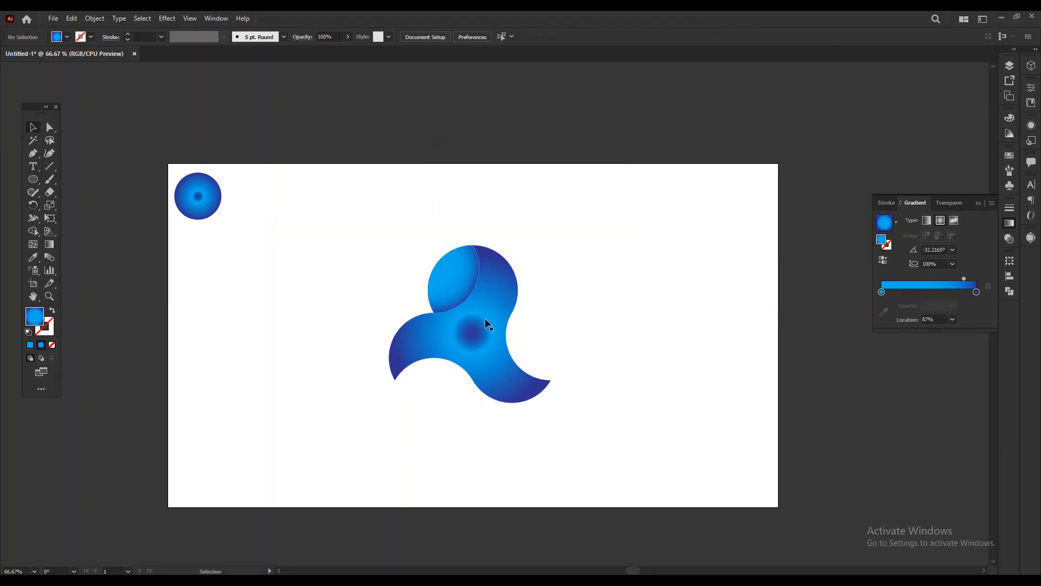
left_click(478, 340)
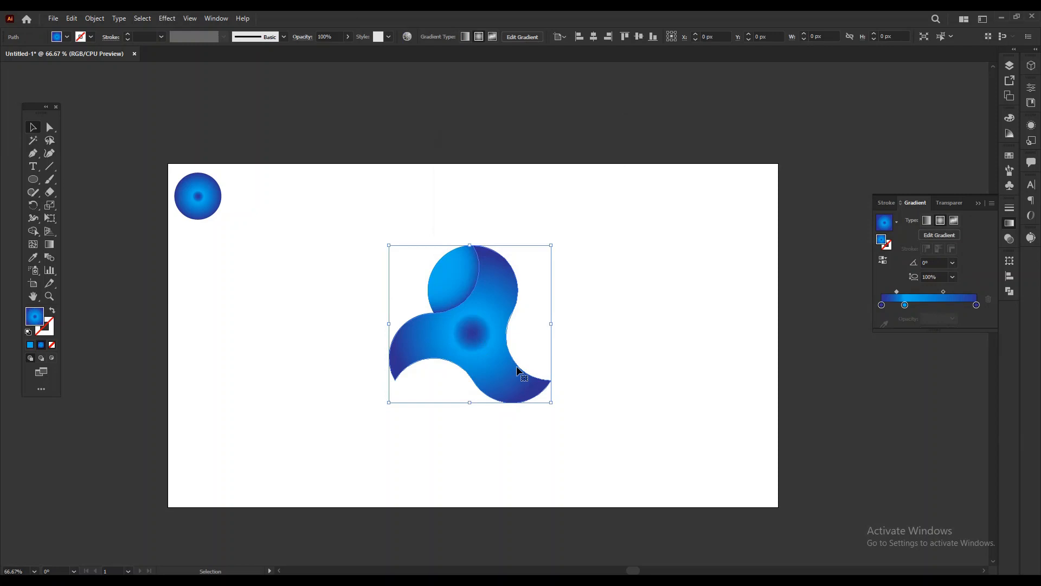
left_click(590, 358)
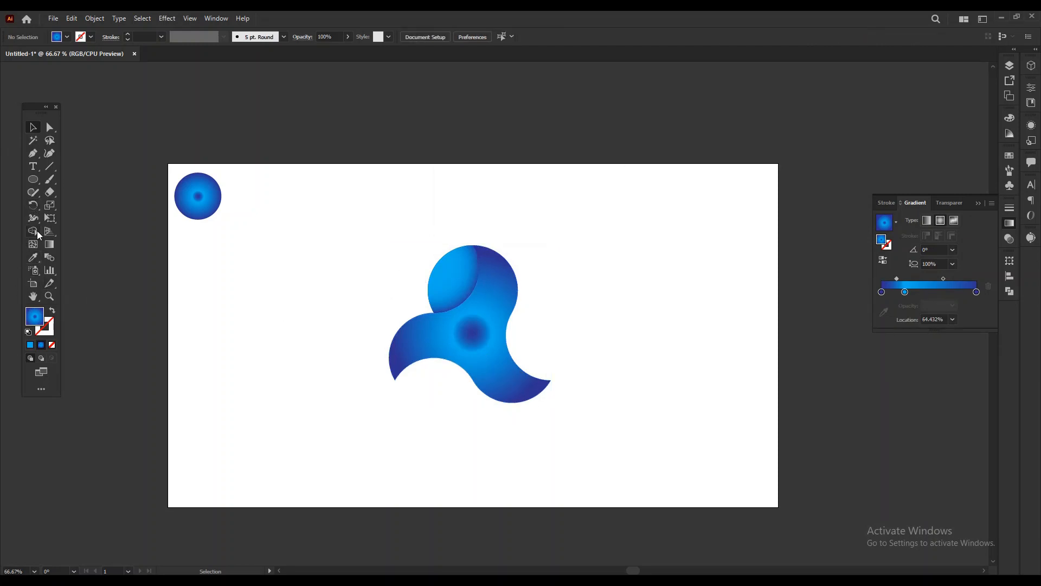
left_click(32, 180)
left_click(33, 127)
left_click(455, 281)
left_click(455, 280, "shift")
mouse_move(502, 363)
left_mouse_down()
mouse_move(503, 353)
mouse_move(503, 367)
left_mouse_up()
left_click(586, 329)
Draw a circle about 378 px in diameter from the logo's centre, enclosing all three arms
key("ctrl+1")
key("l")
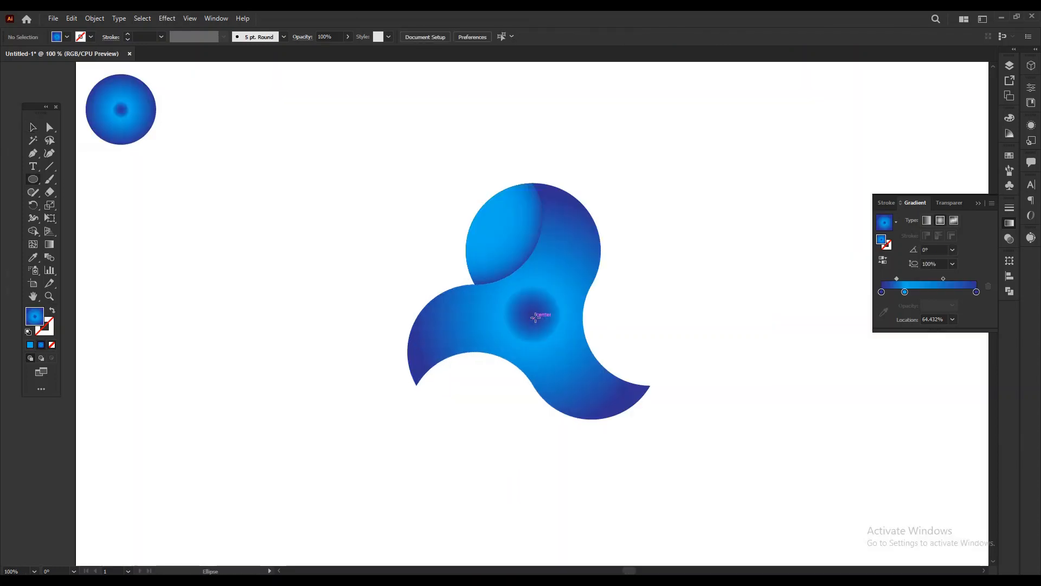
left_click_drag(535, 319, 669, 441)
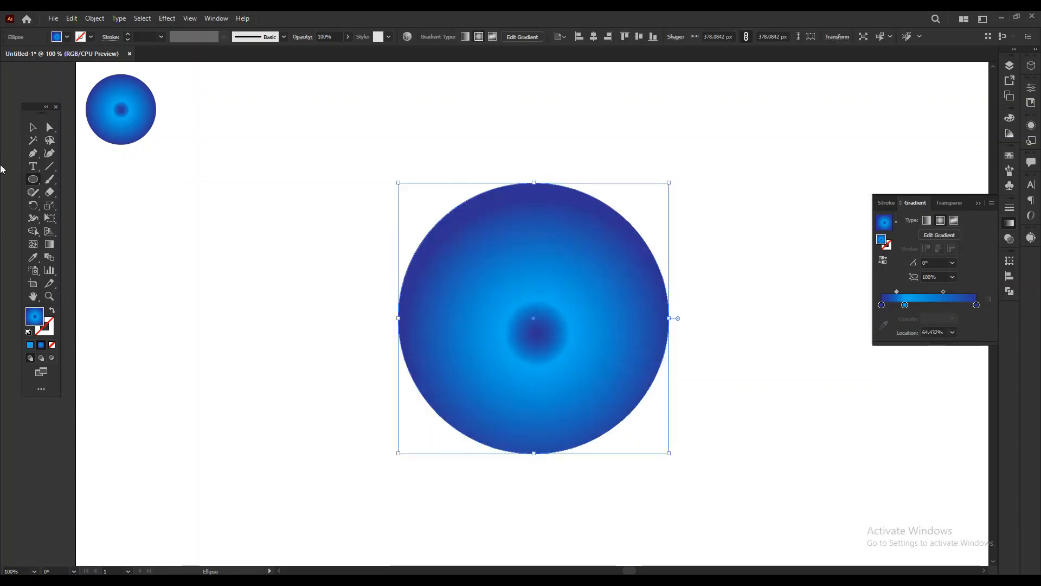
Swap the large circle's fill and stroke, leaving it with a gradient outline and no fill
left_click(32, 127)
left_click(51, 311)
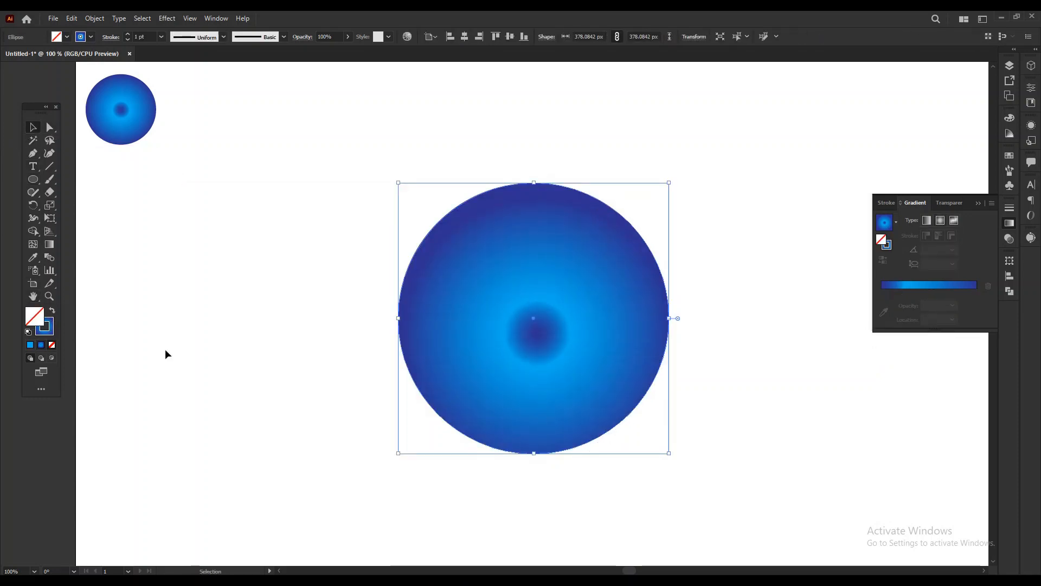
left_click(165, 353)
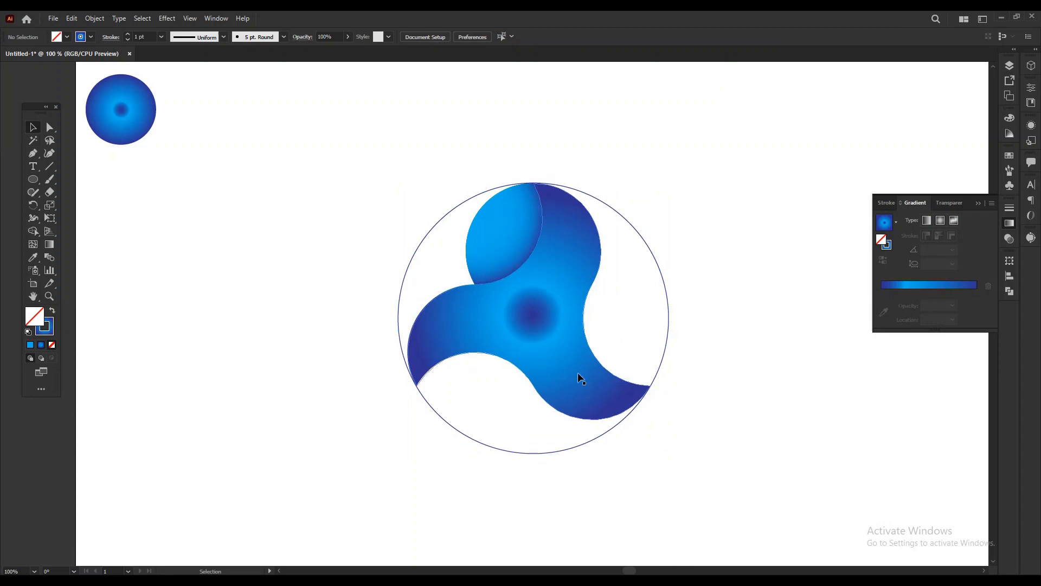
left_click(668, 337)
key("shift+x")
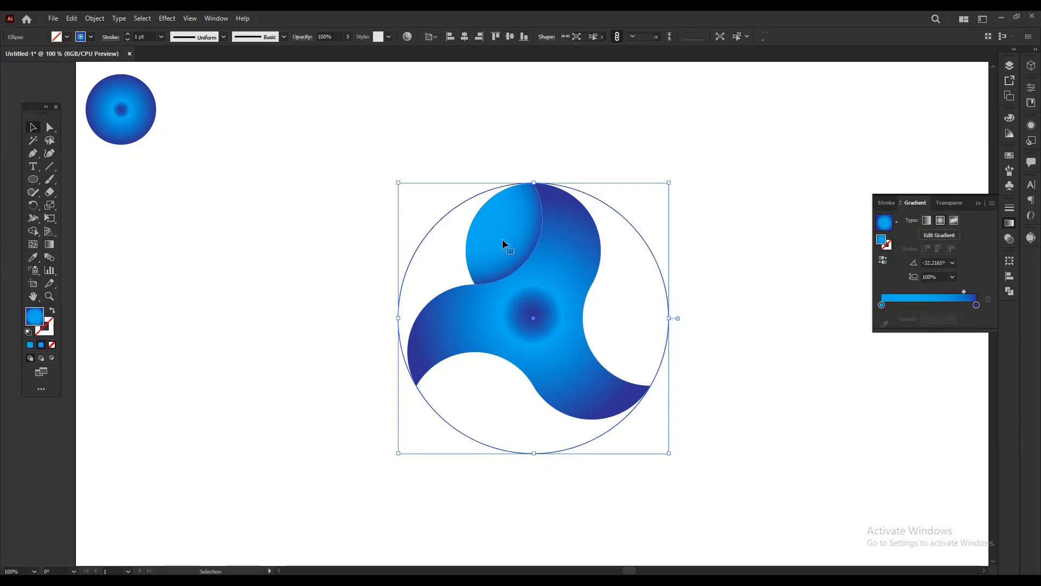
Create two copies of the leaf in the other arm gaps, each rotated a further 120° about the large circle's centre
left_click(503, 239)
left_click(35, 204)
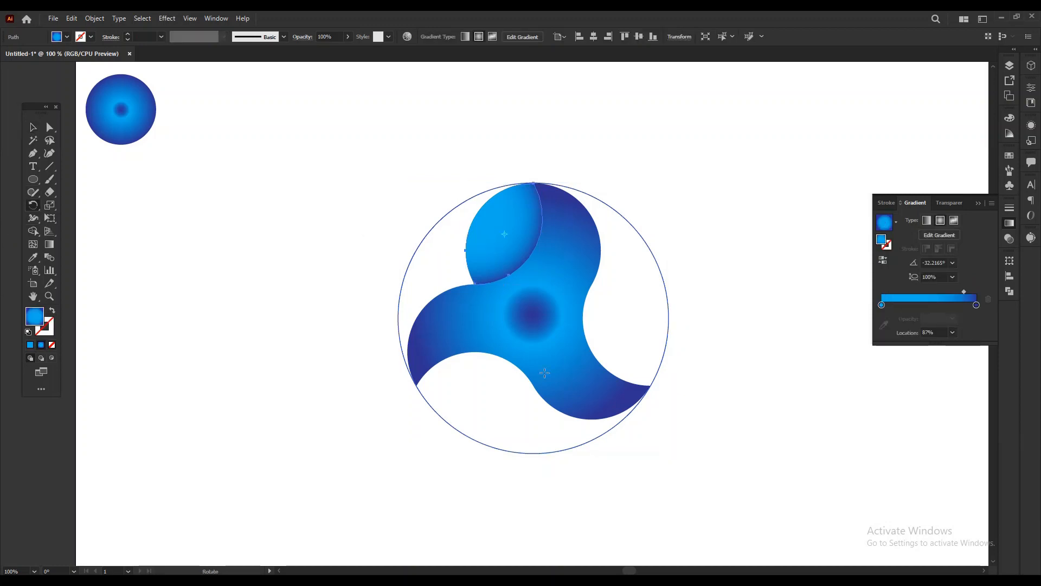
left_click(534, 317, "alt")
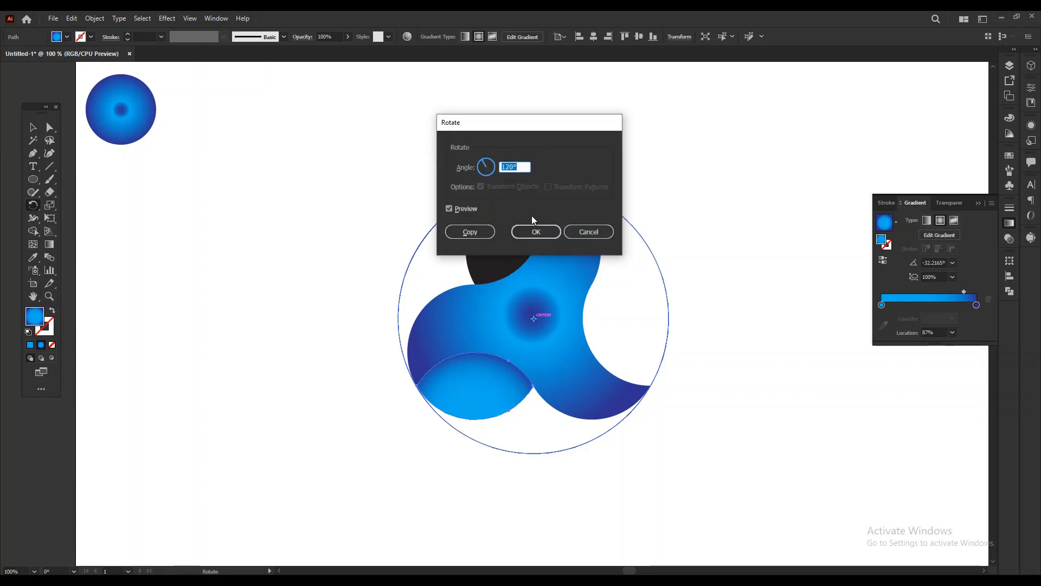
left_click(475, 232)
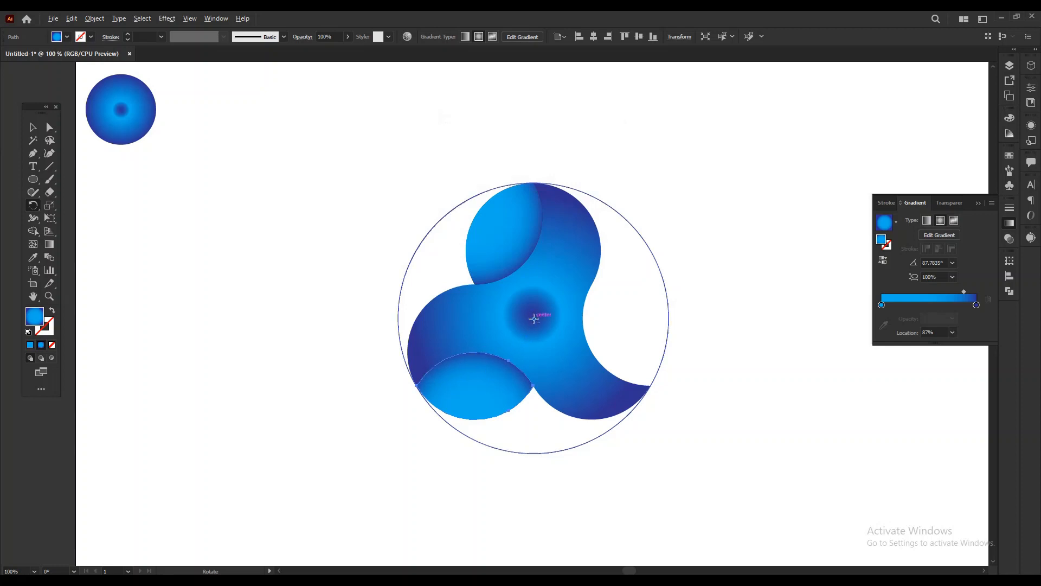
left_click(534, 318, "alt")
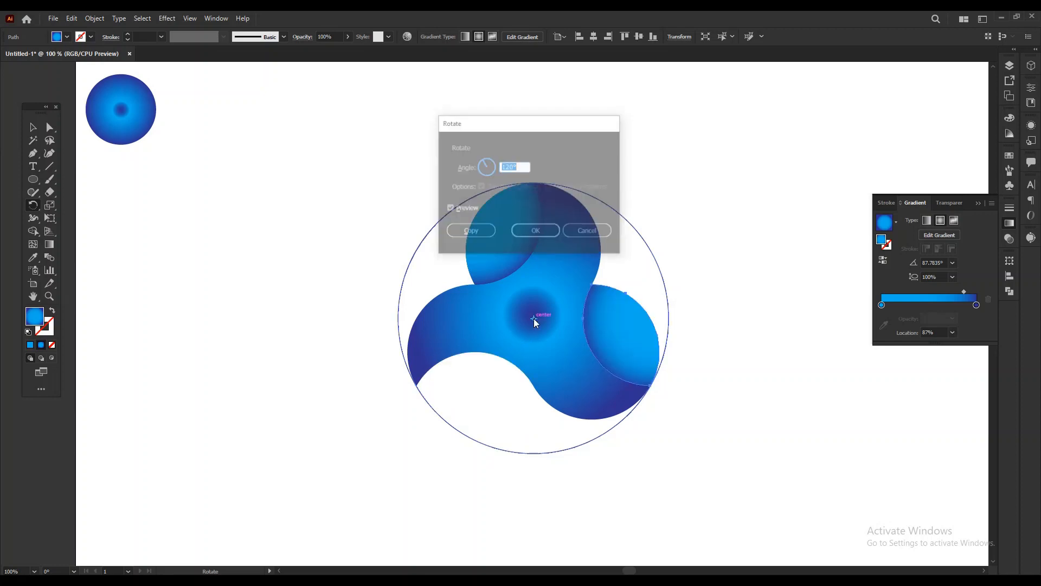
left_click(483, 232)
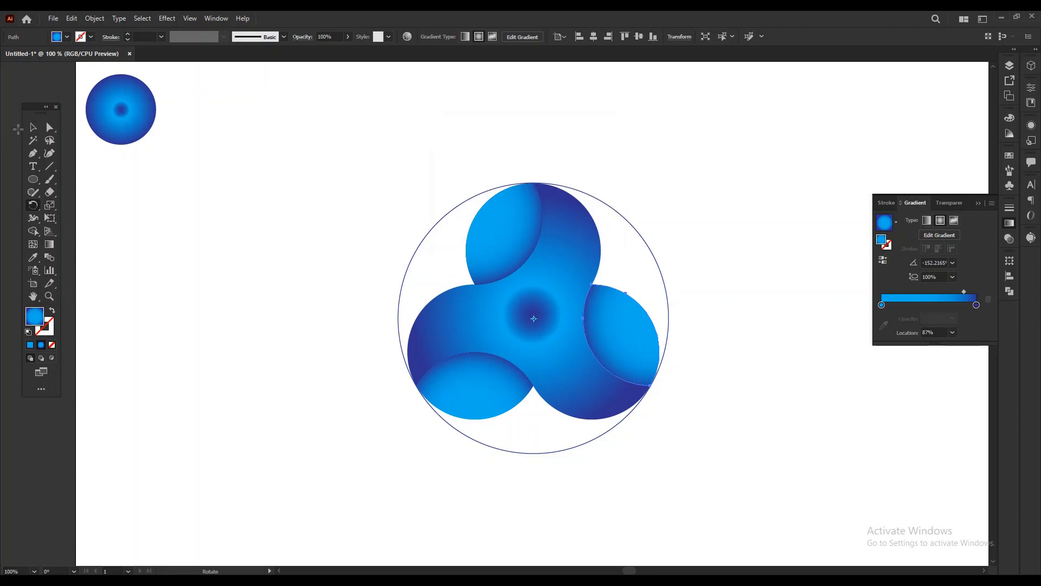
Delete the large outlined circle surrounding the logo
key("v")
left_click(214, 354)
left_click_drag(677, 239, 640, 252)
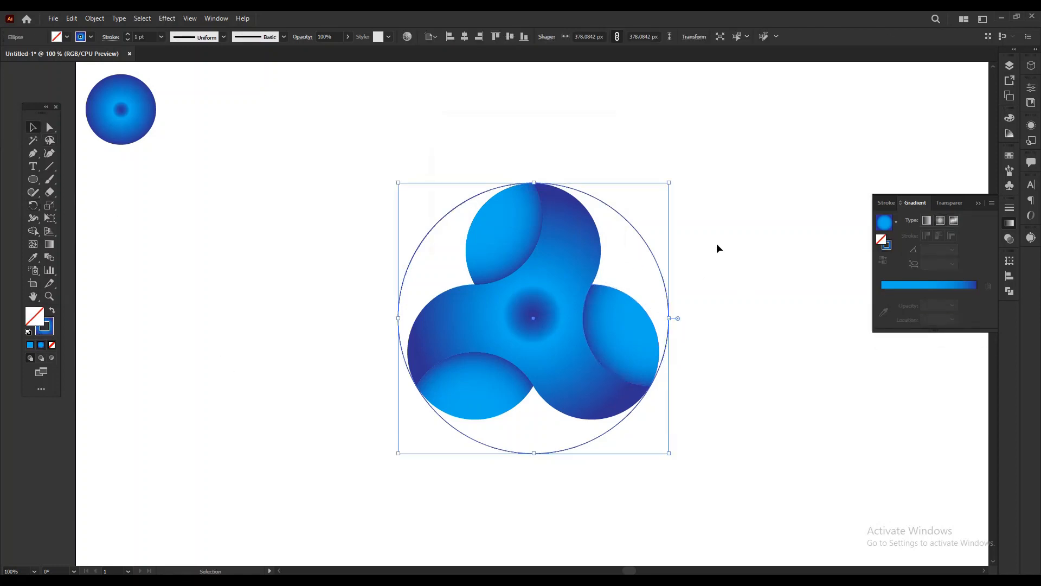
key("Delete")
key("ctrl+minus")
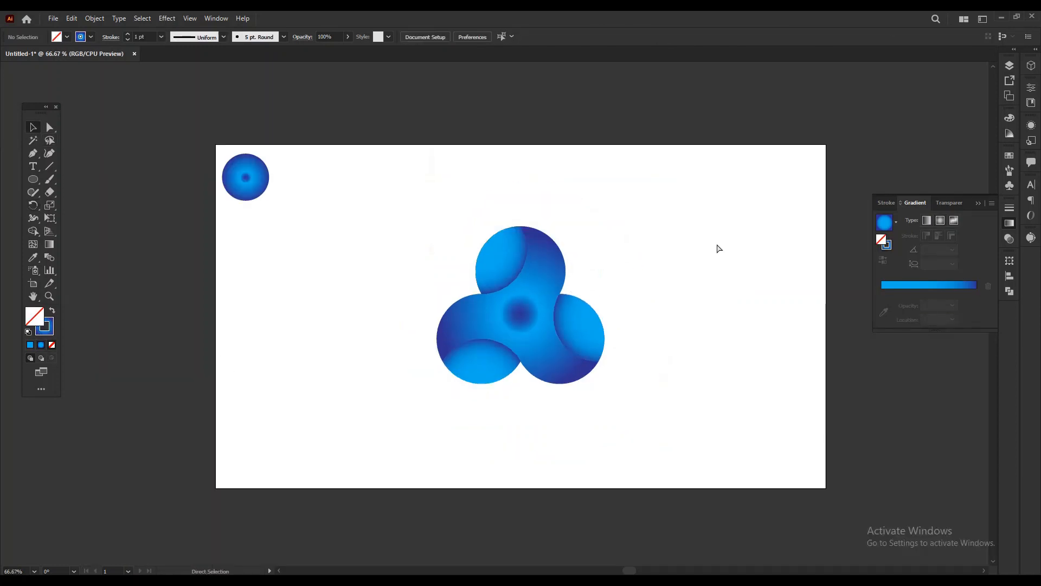
left_click_drag(684, 242, 665, 256)
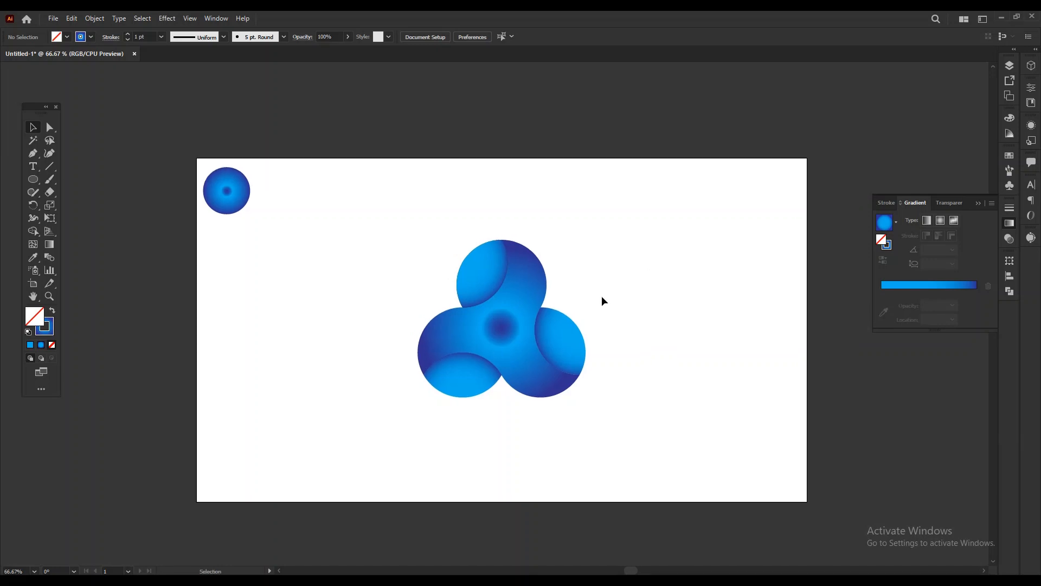
Group the three-armed body and its three leaf shapes, leaving out the sample circle
left_click_drag(274, 243, 174, 139)
left_click_drag(402, 220, 667, 470)
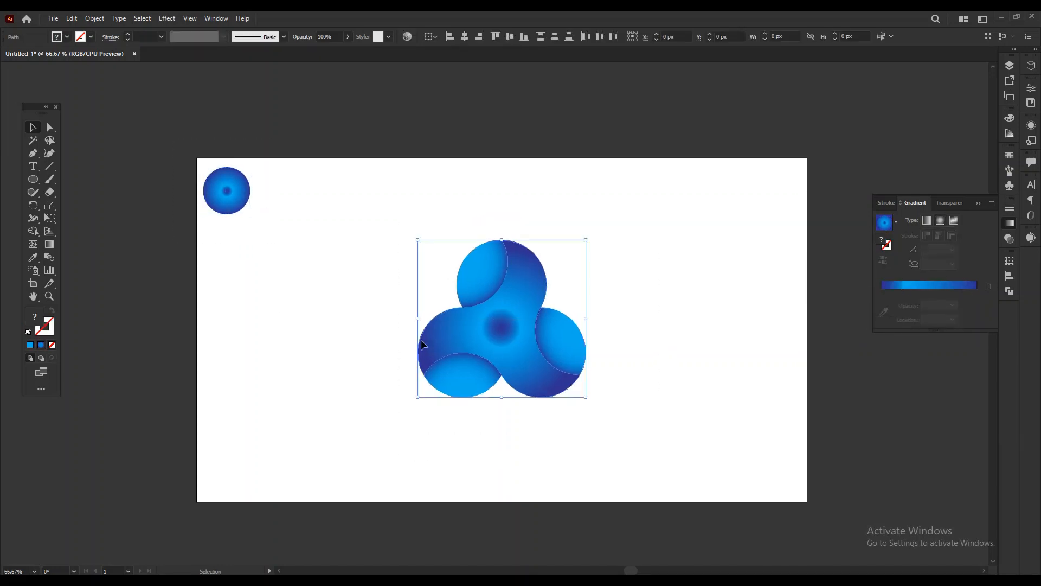
right_click(487, 323)
left_click(539, 401)
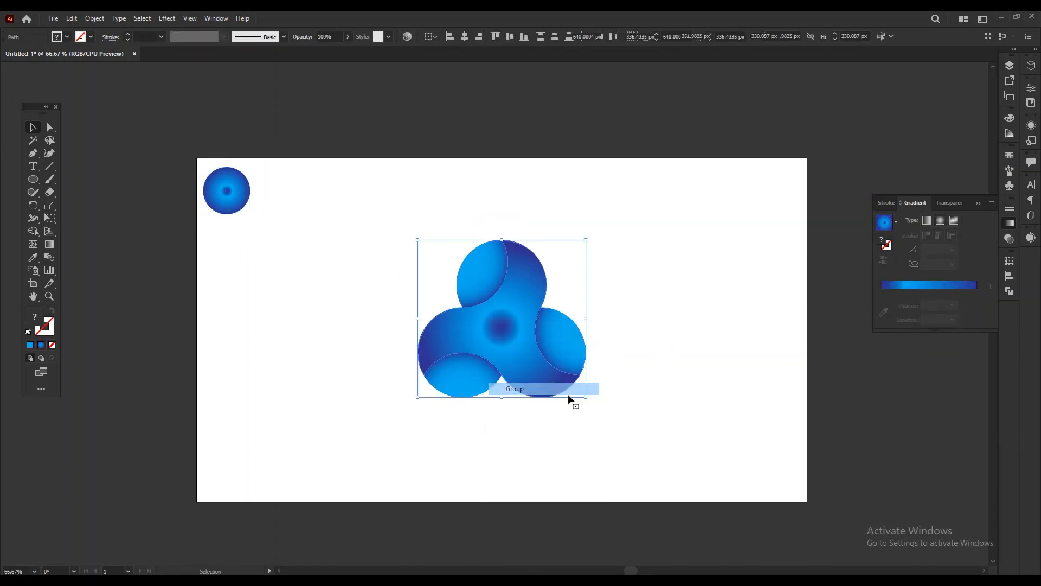
left_click(615, 447)
left_click(513, 349)
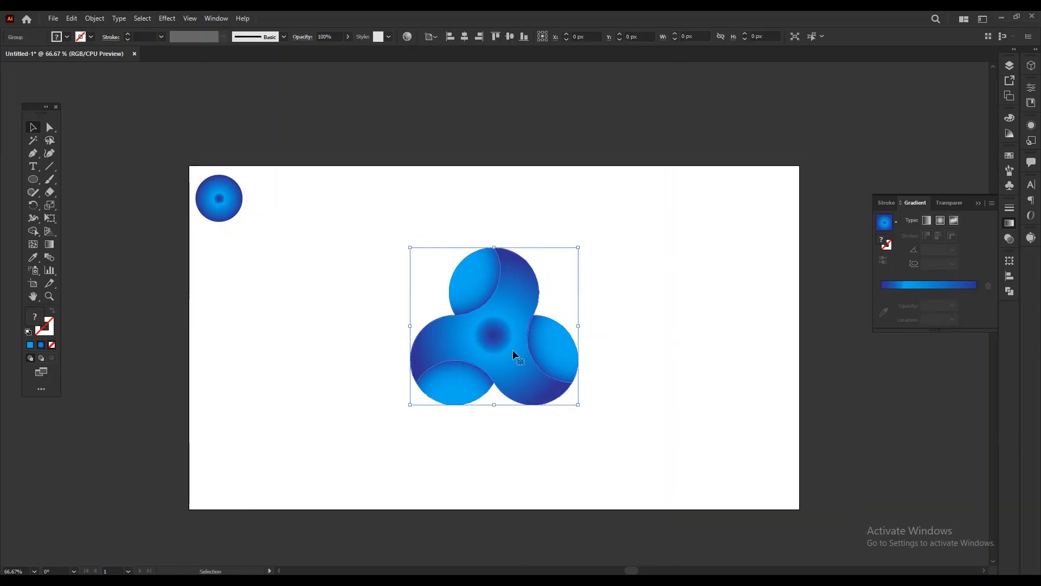
Apply a drop shadow to the logo group with Multiply mode, 75% opacity, 7 px X and Y offsets and 5 px blur
left_click(167, 18)
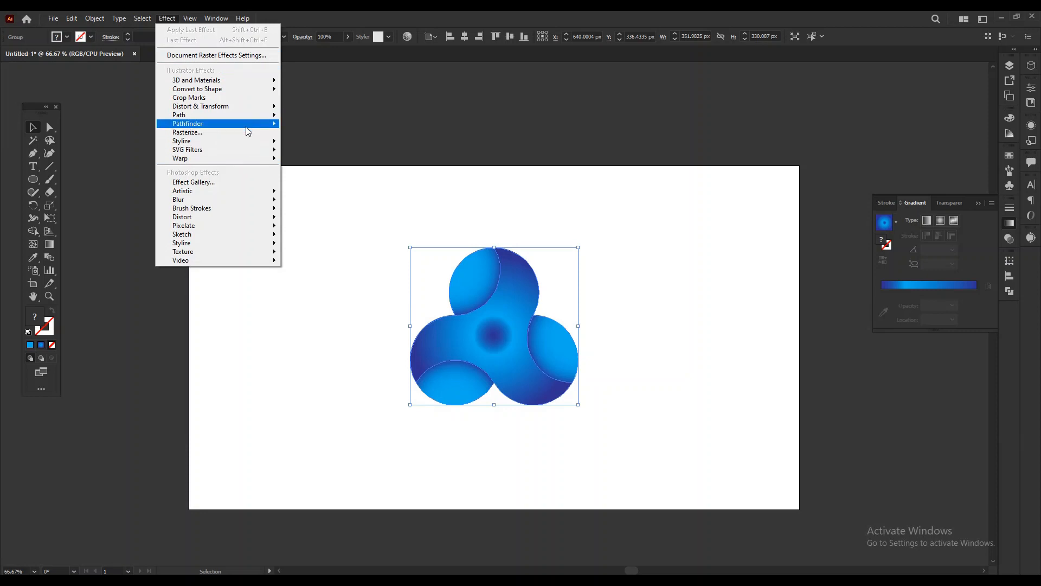
mouse_move(248, 142)
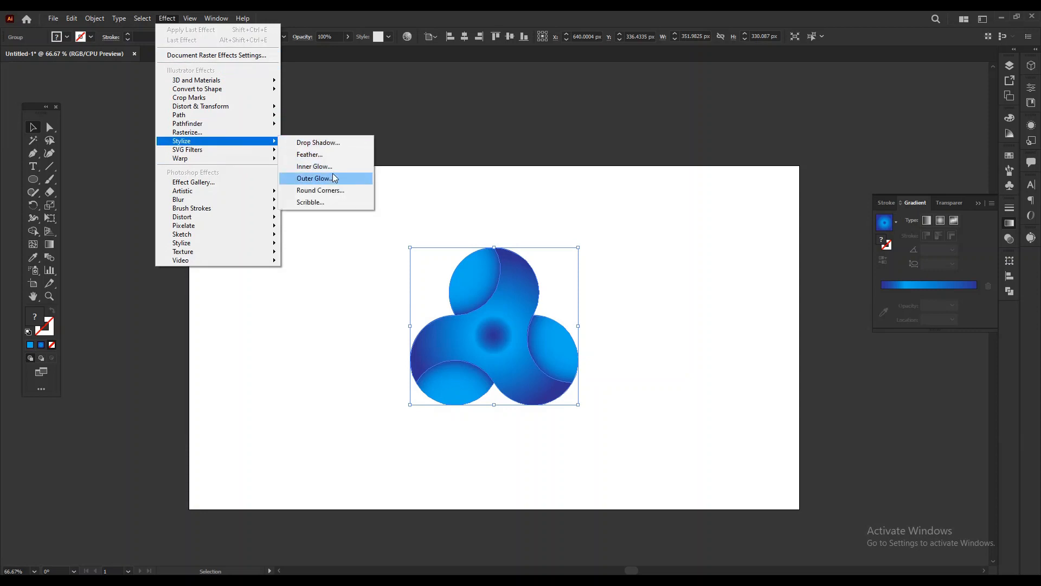
left_click(344, 142)
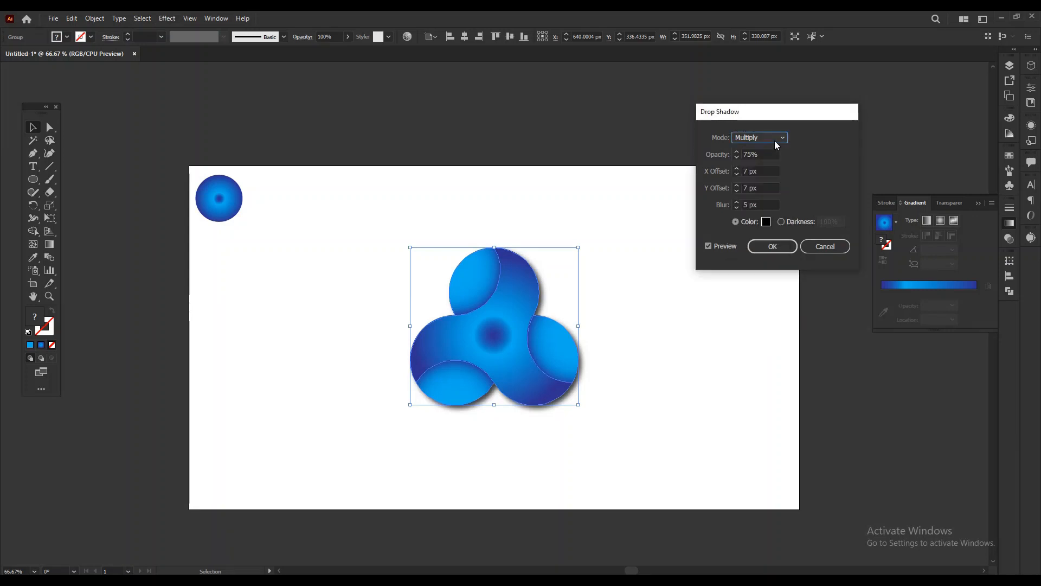
left_click(773, 246)
left_click(740, 296)
key("space")
left_click_drag(706, 271, 711, 281)
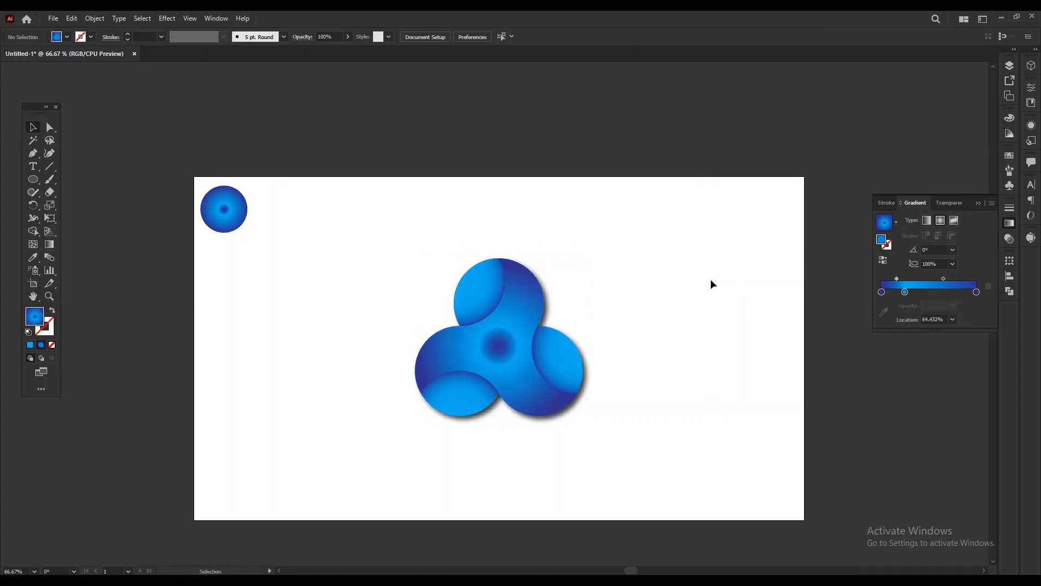